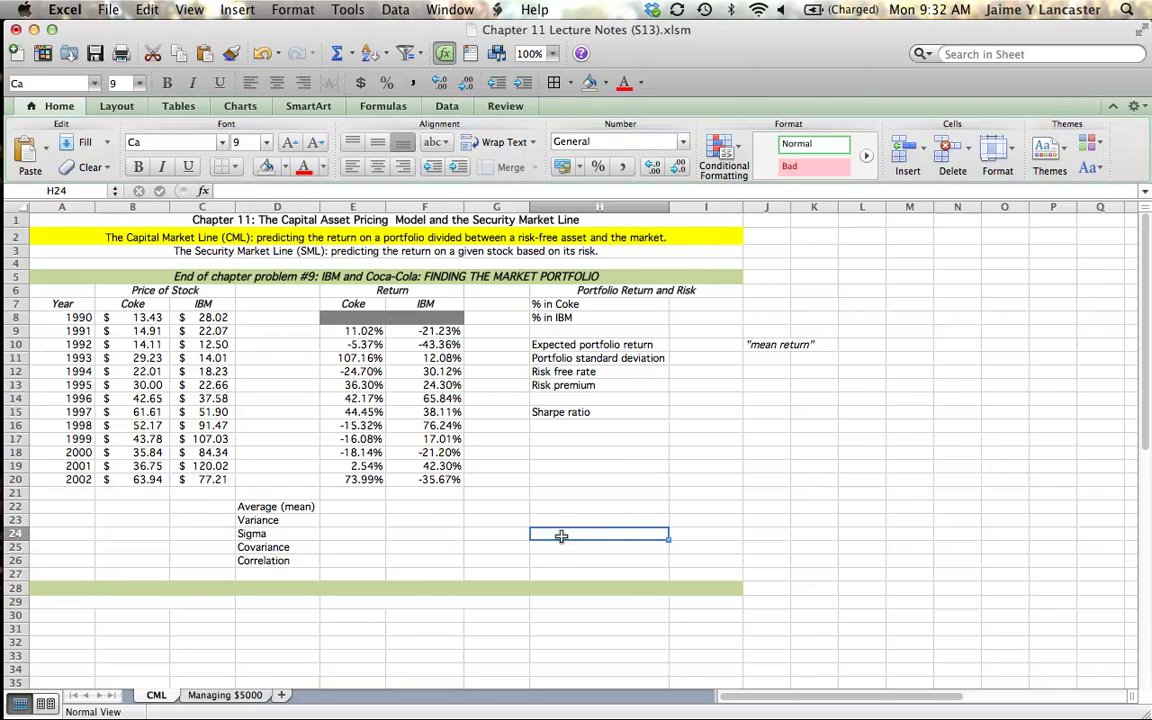
# Enter the first Coke return formula =B9/B8-1 below the year and stock price table.
pyautogui.click(283, 279)
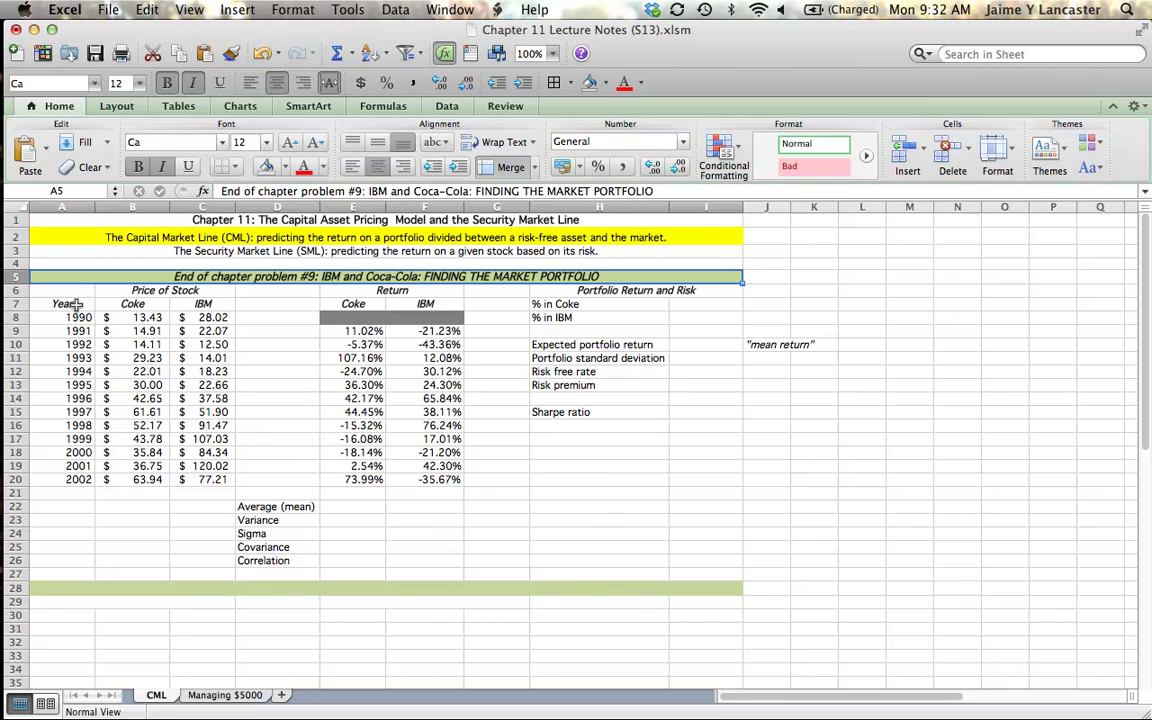
pyautogui.moveTo(62, 305); pyautogui.dragTo(205, 479)
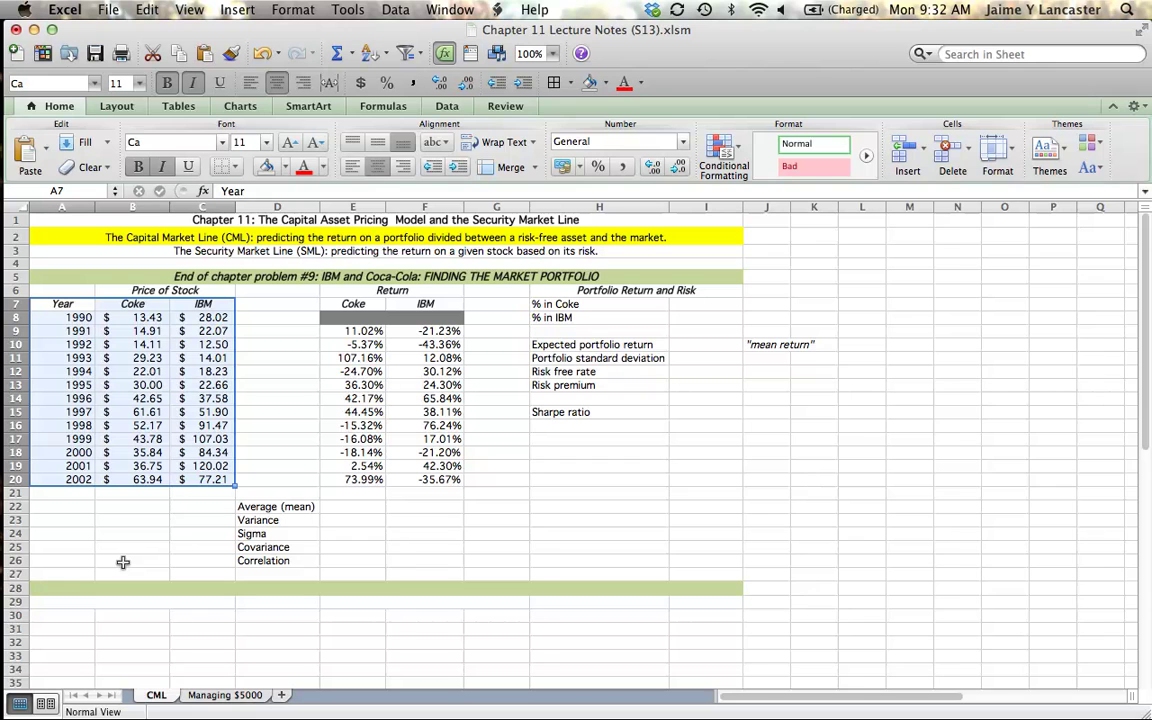
pyautogui.click(345, 330)
pyautogui.write('=B9/B8-1')
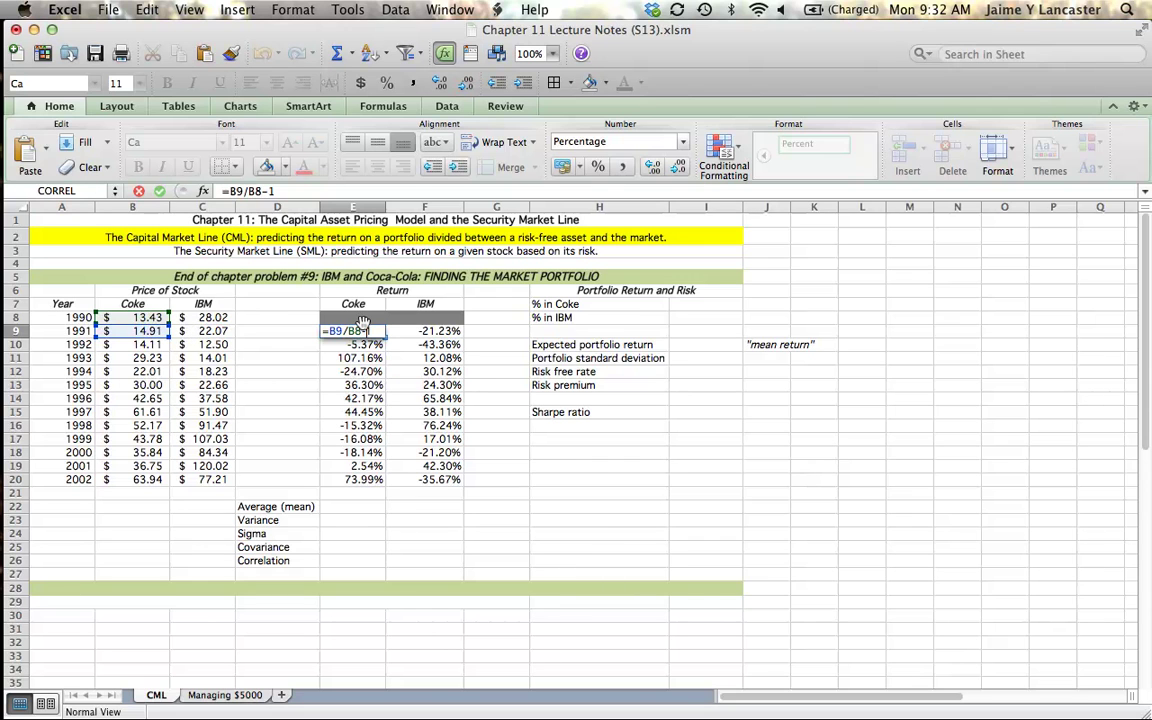
pyautogui.press('Return')
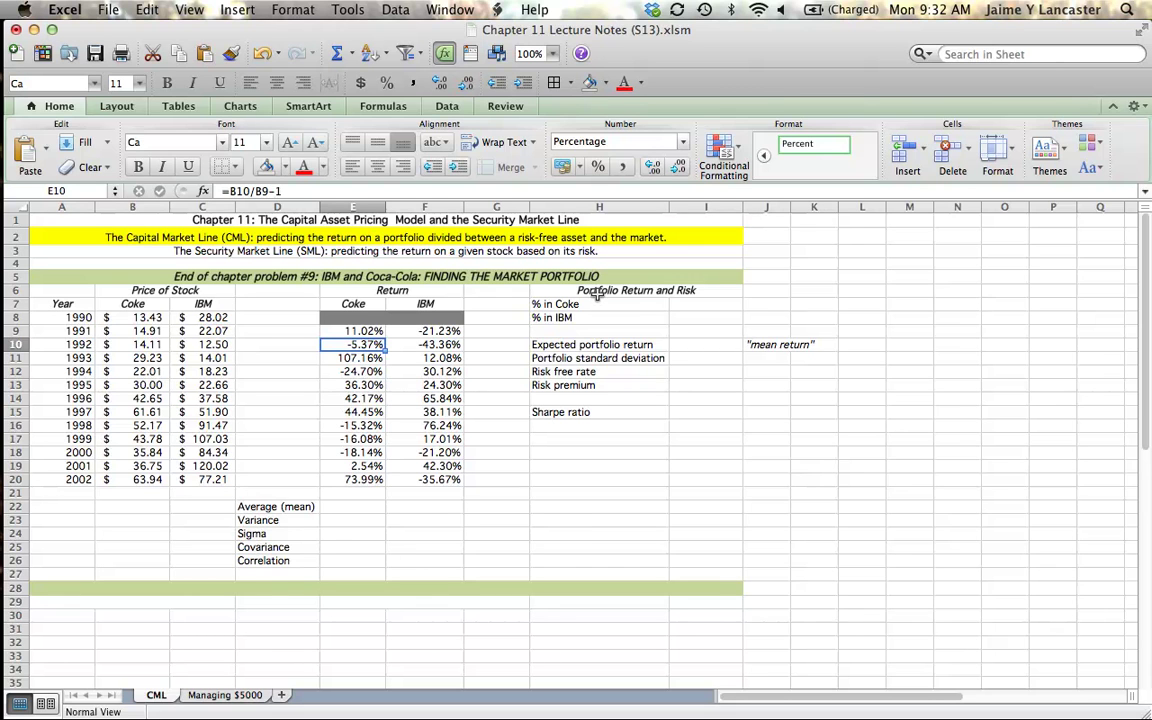
# Go over the portfolio labels from expected return down to the Sharpe ratio.
pyautogui.click(641, 344)
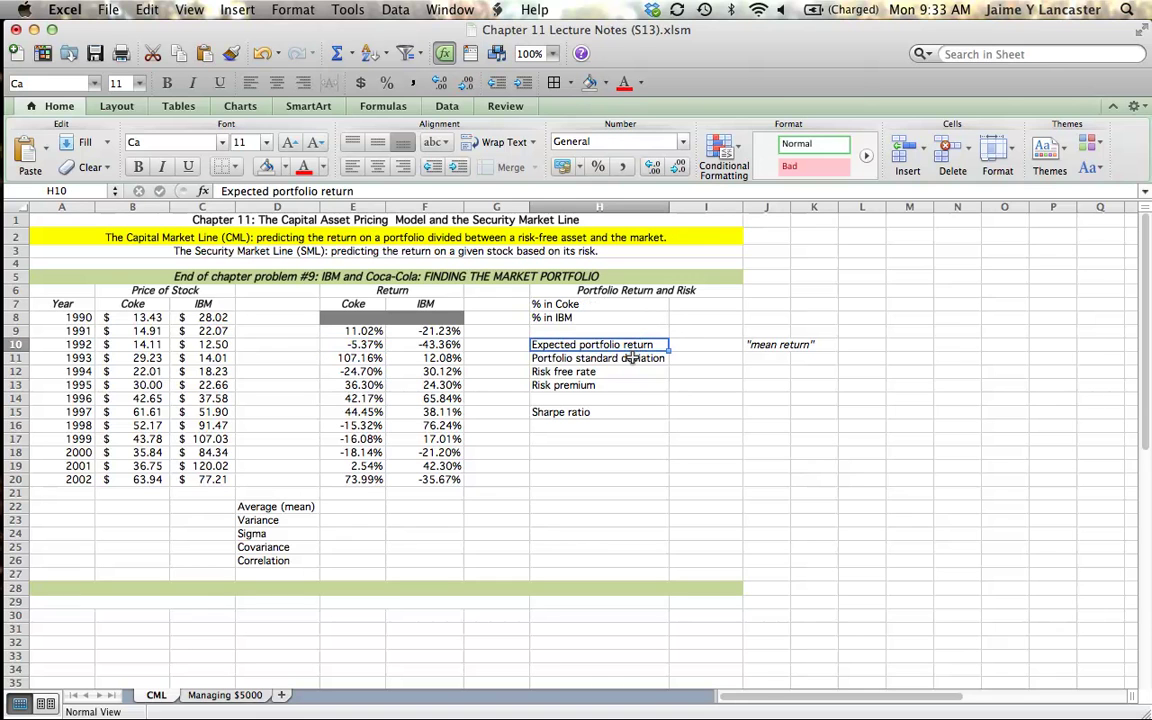
pyautogui.click(630, 358)
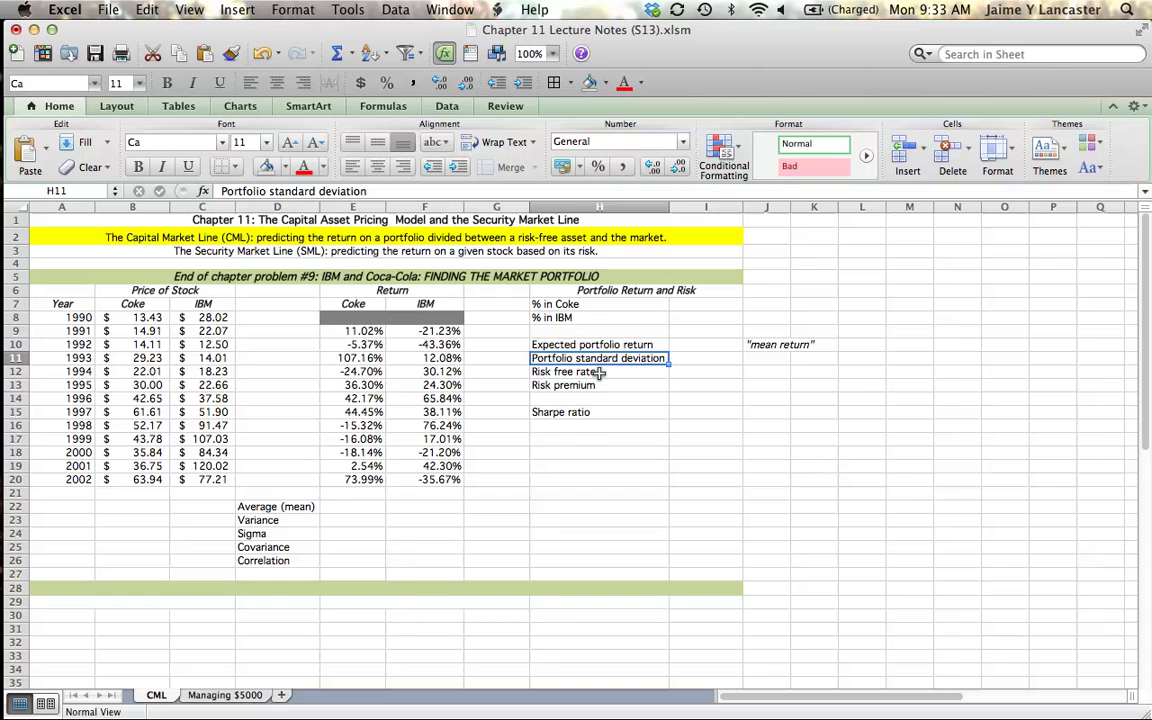
pyautogui.click(598, 372)
pyautogui.click(597, 385)
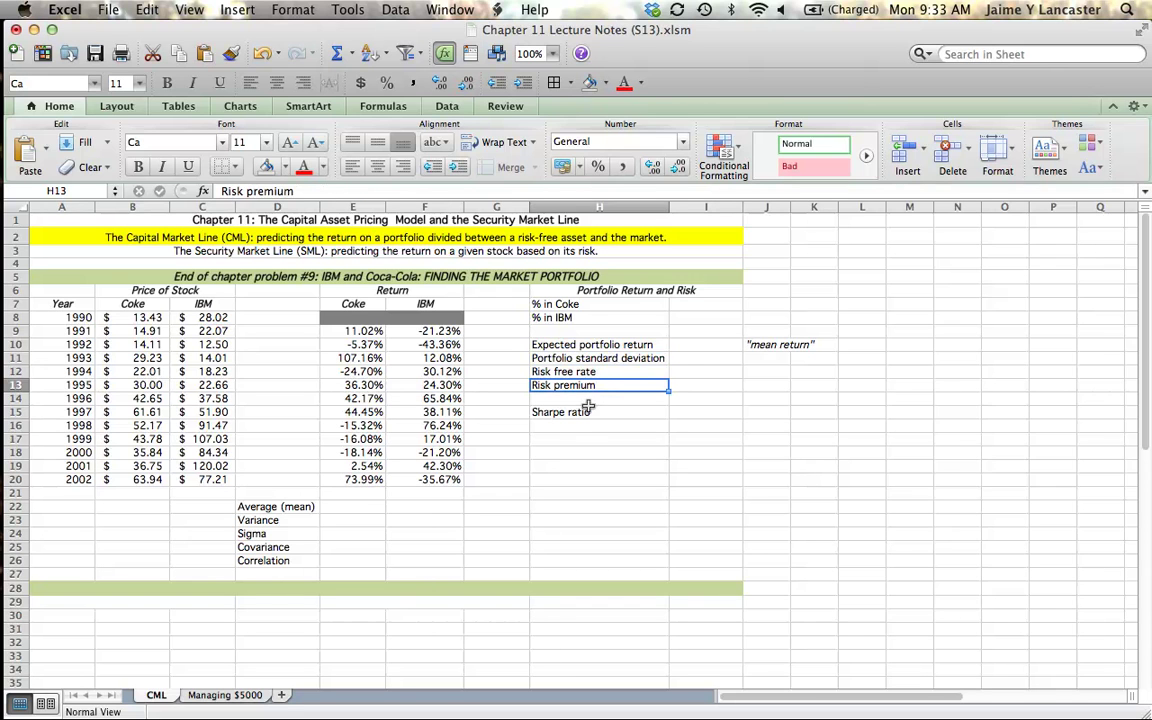
pyautogui.click(589, 412)
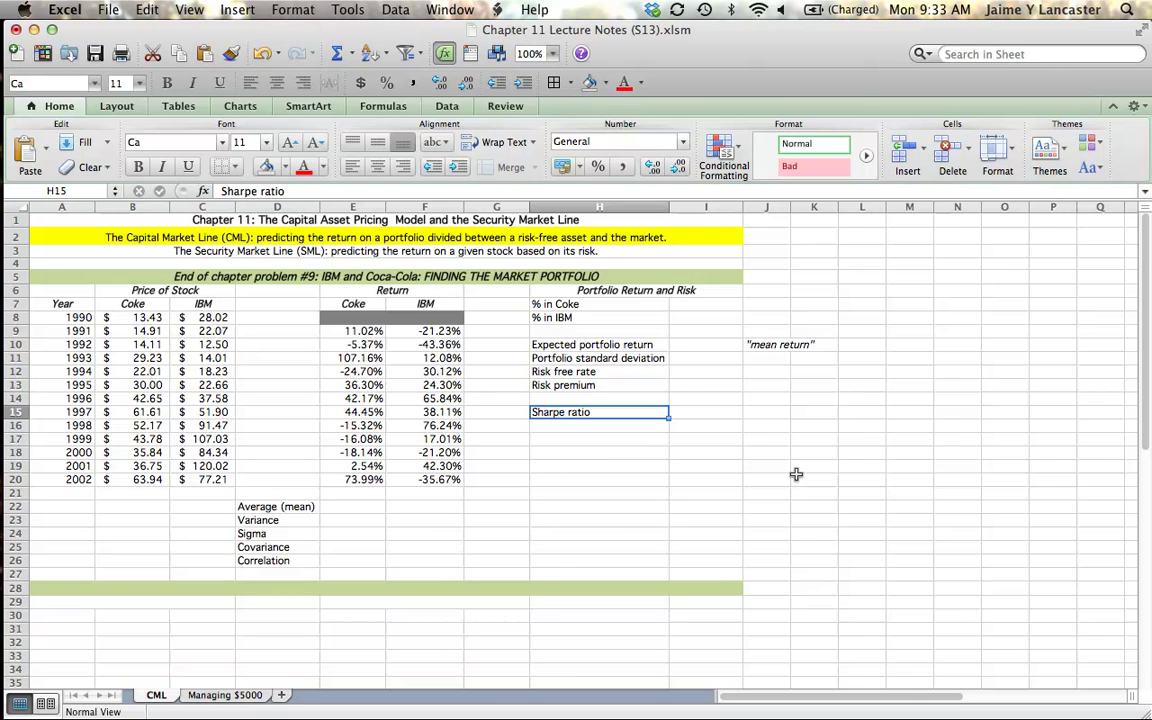
# Enter Coke's =AVERAGE, =VARP and =STDEVP of E9:E20 in E22:E24 (19.84%, 15.75%, 39.68%).
pyautogui.click(361, 505)
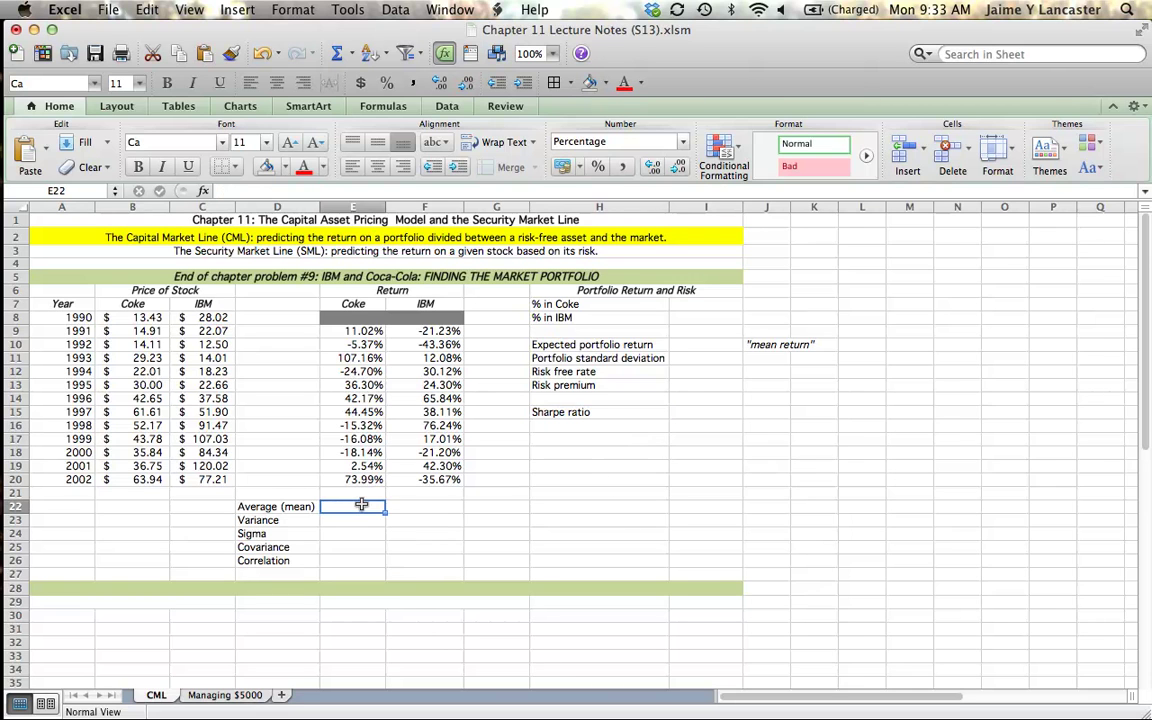
pyautogui.write('=average(')
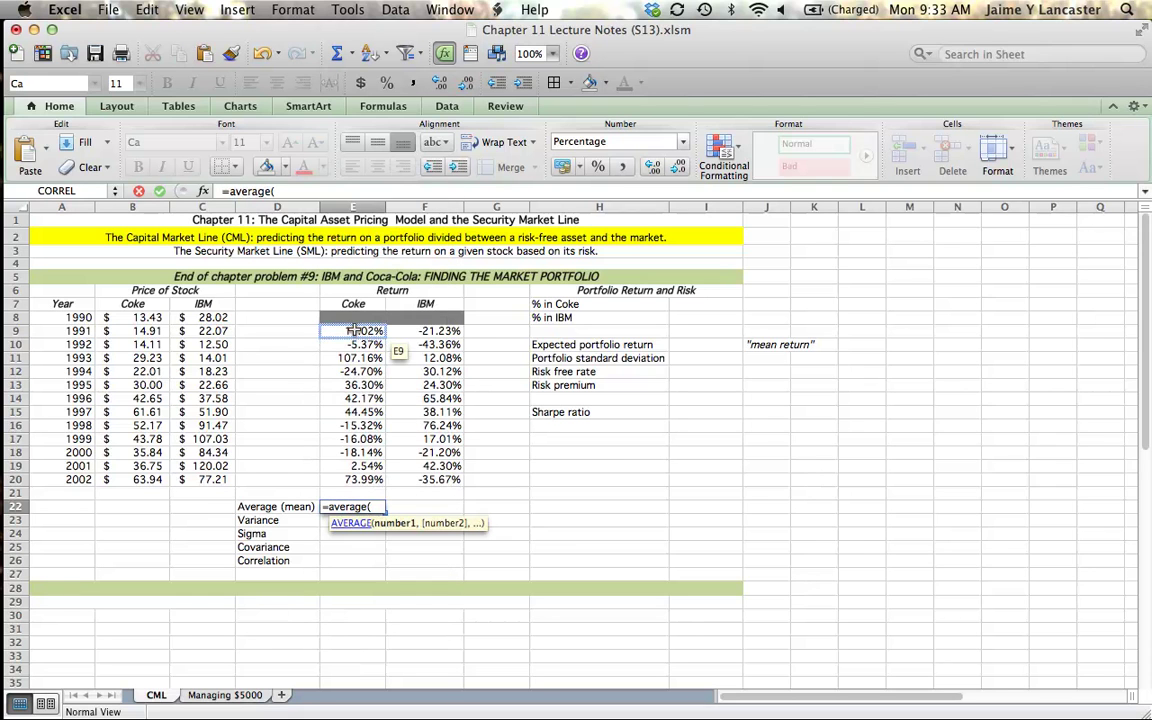
pyautogui.moveTo(355, 330); pyautogui.dragTo(355, 480)
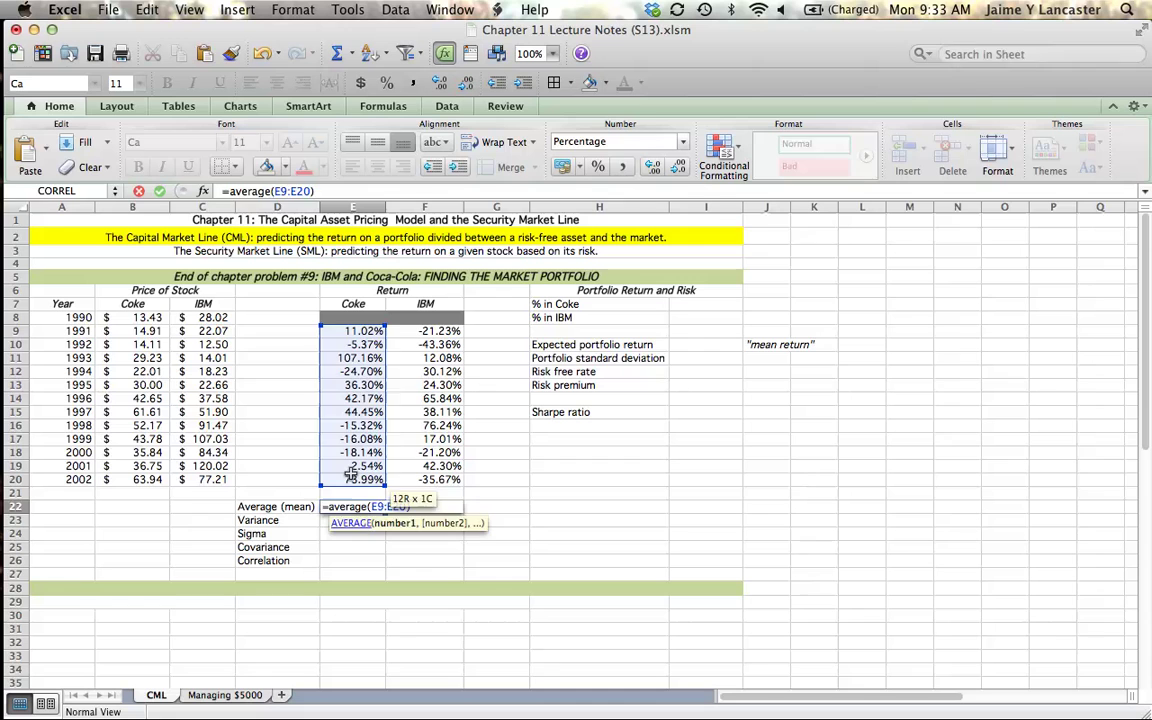
pyautogui.press('Return')
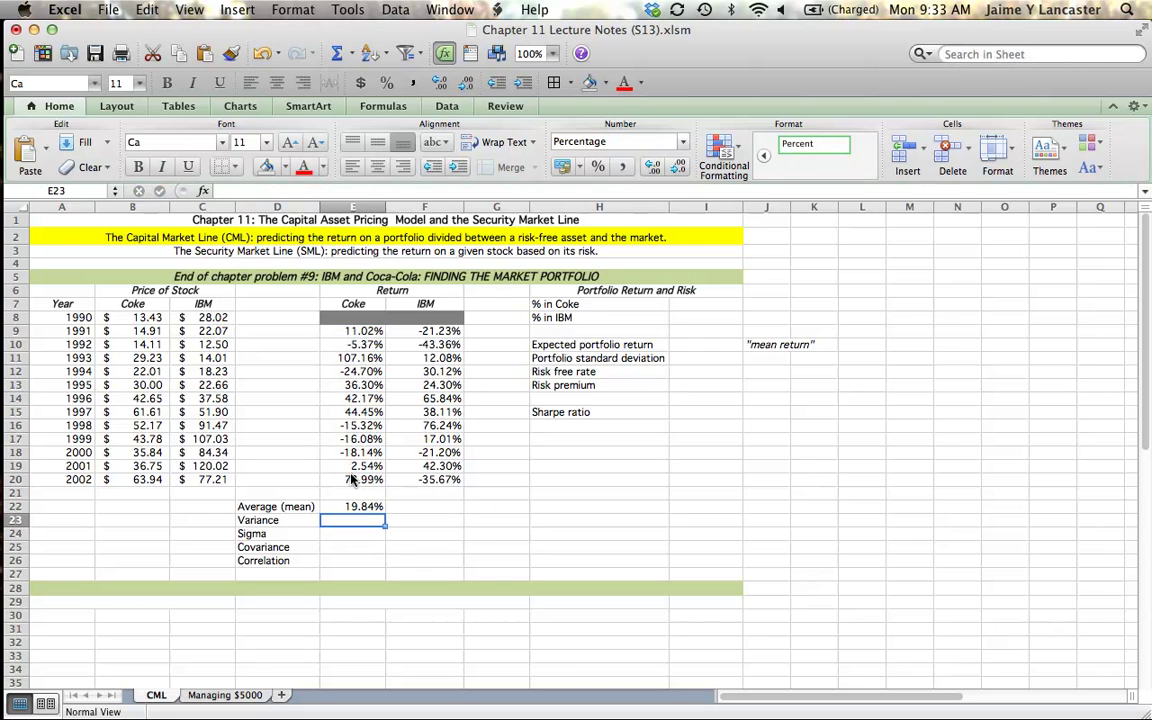
pyautogui.write('=varp')
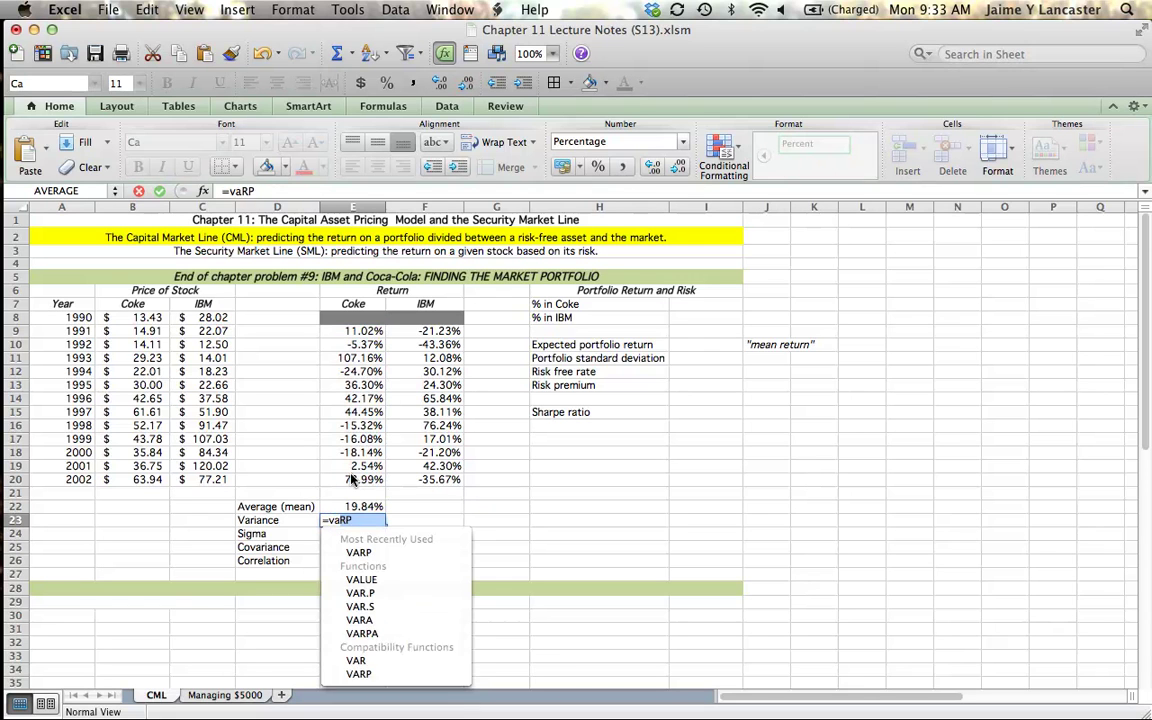
pyautogui.write('(')
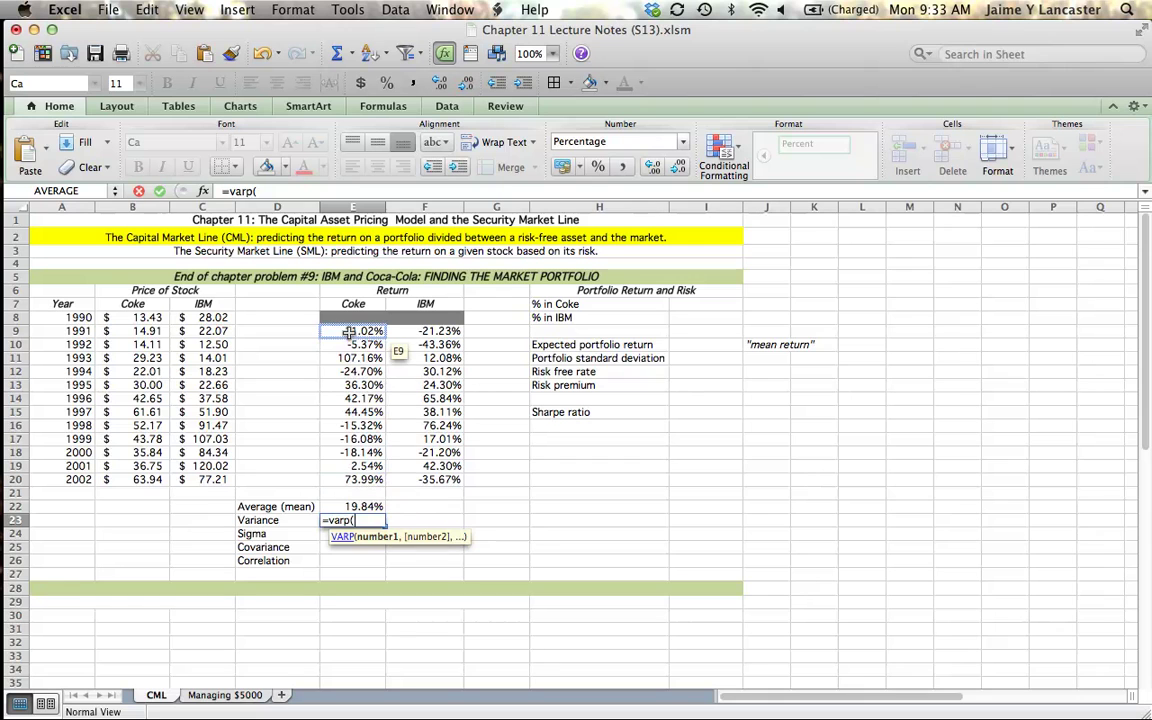
pyautogui.moveTo(348, 333); pyautogui.dragTo(348, 481)
pyautogui.press('Return')
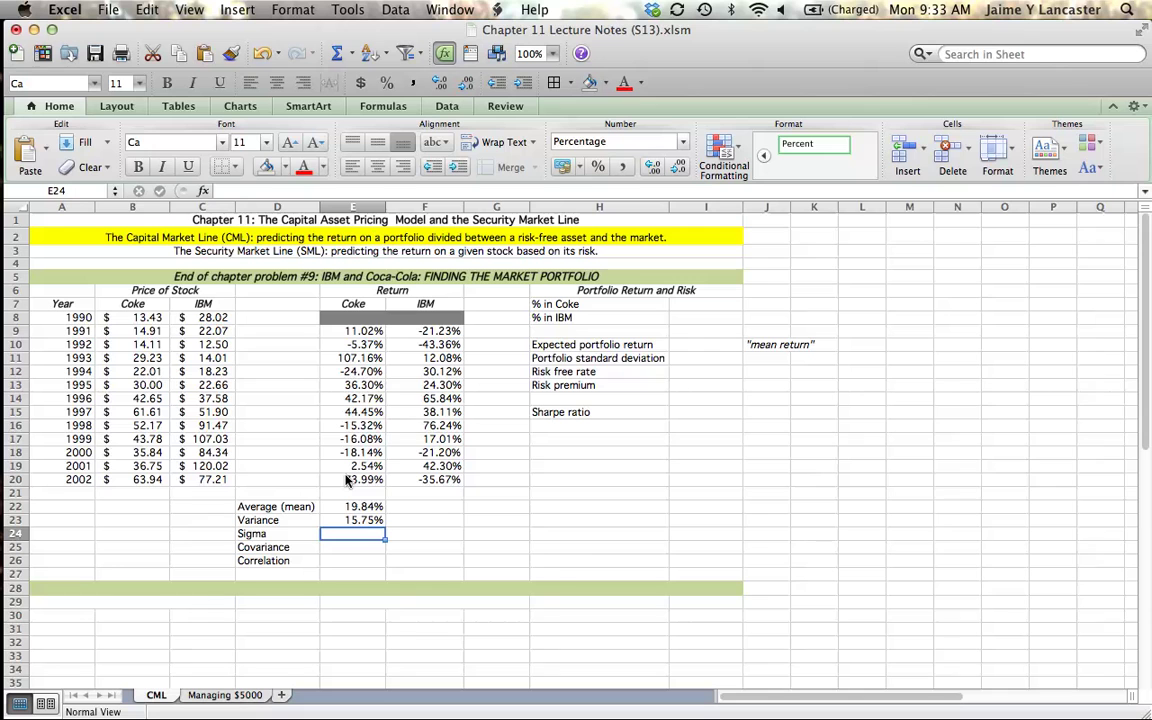
pyautogui.write('=')
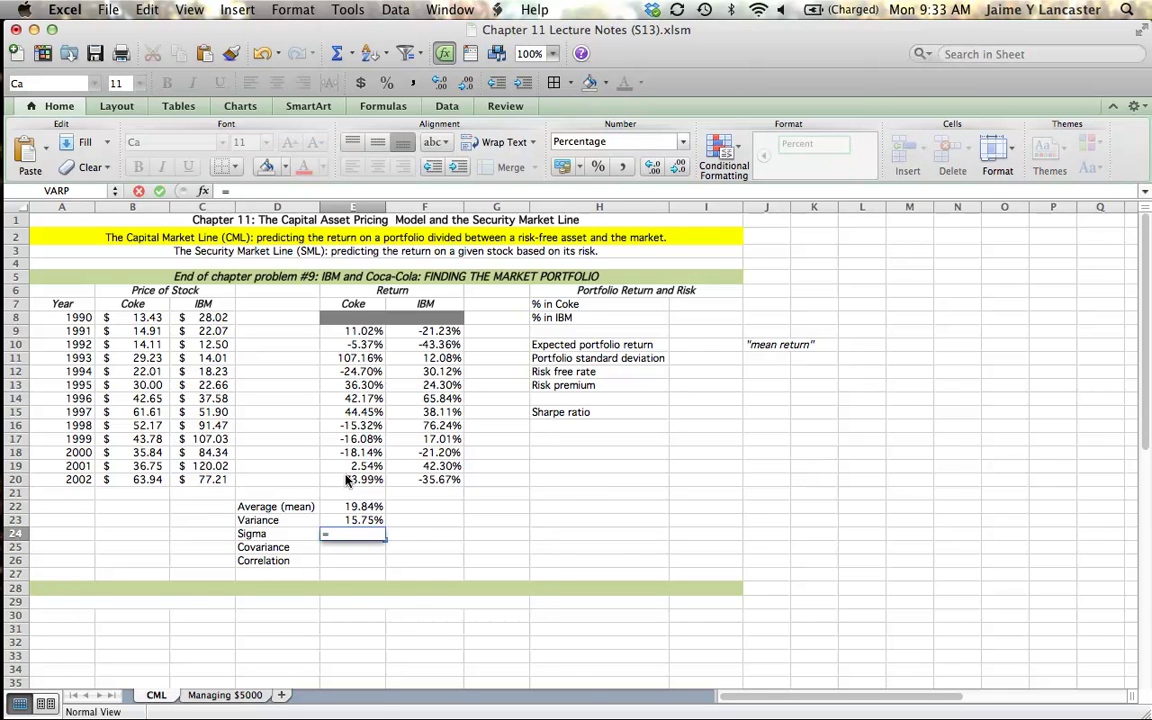
pyautogui.write('stdevp(')
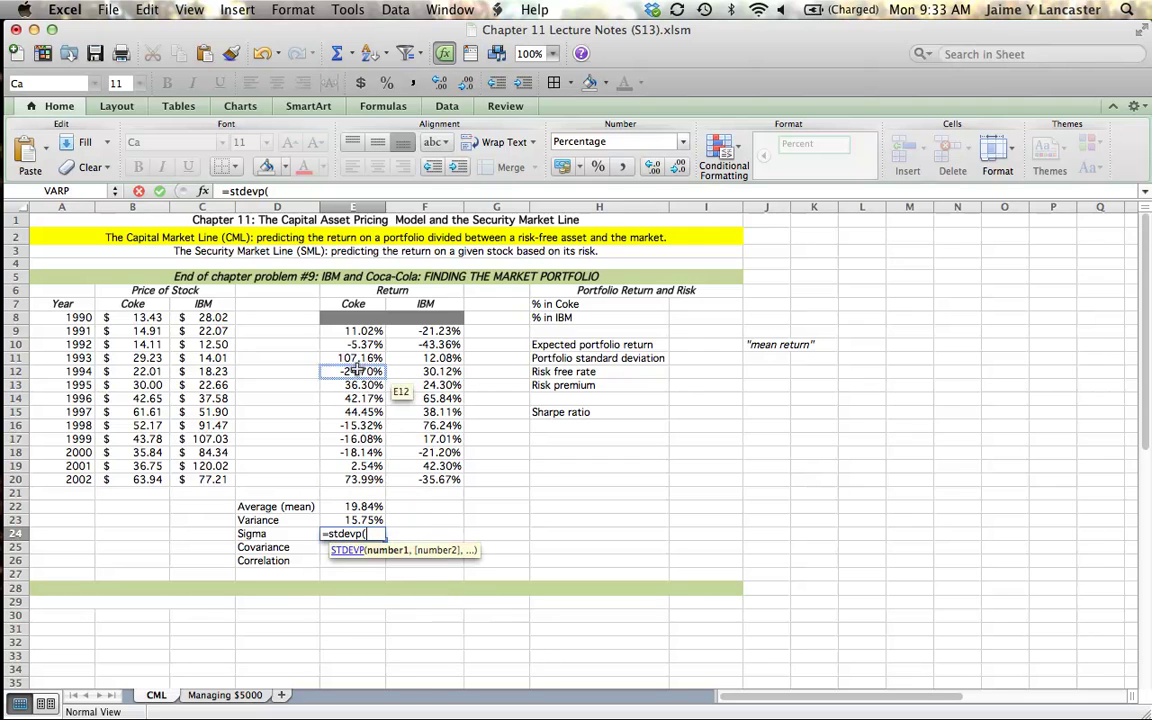
pyautogui.moveTo(358, 331); pyautogui.dragTo(349, 478)
pyautogui.write(')')
pyautogui.press('Return')
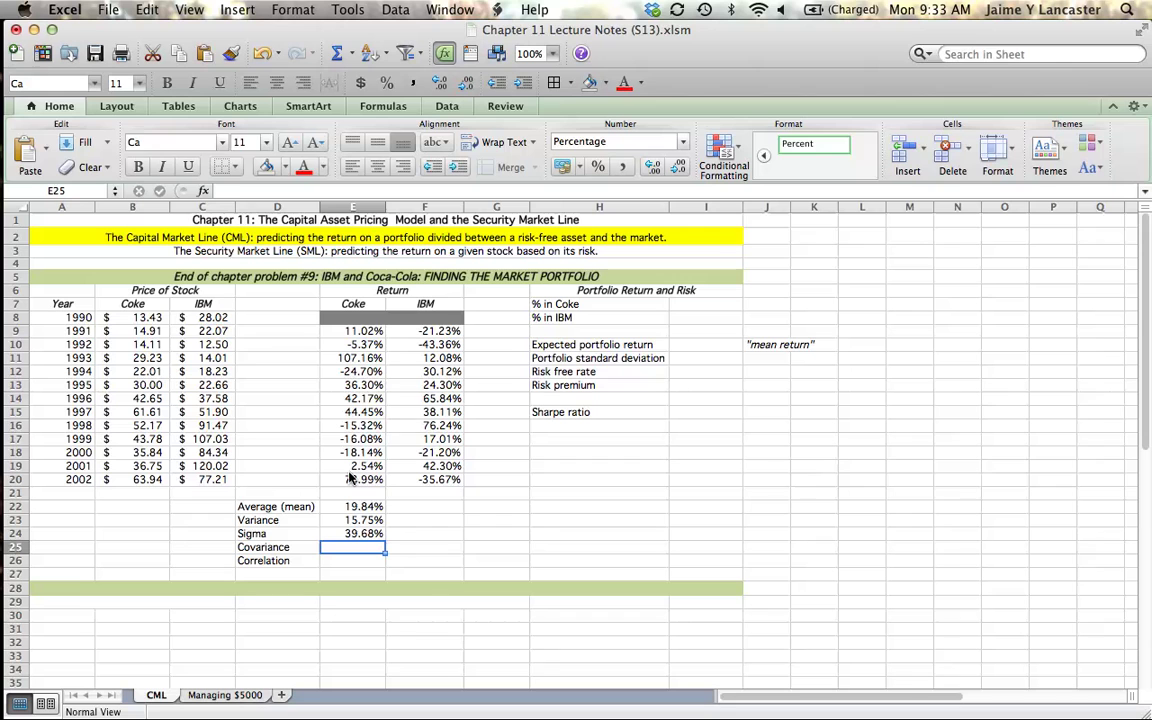
# Enter the Coke-IBM covariance =COVAR(E9:E20,F9:F20) in E25, giving -1.12%.
pyautogui.write('=cav')
pyautogui.press('BackSpace')
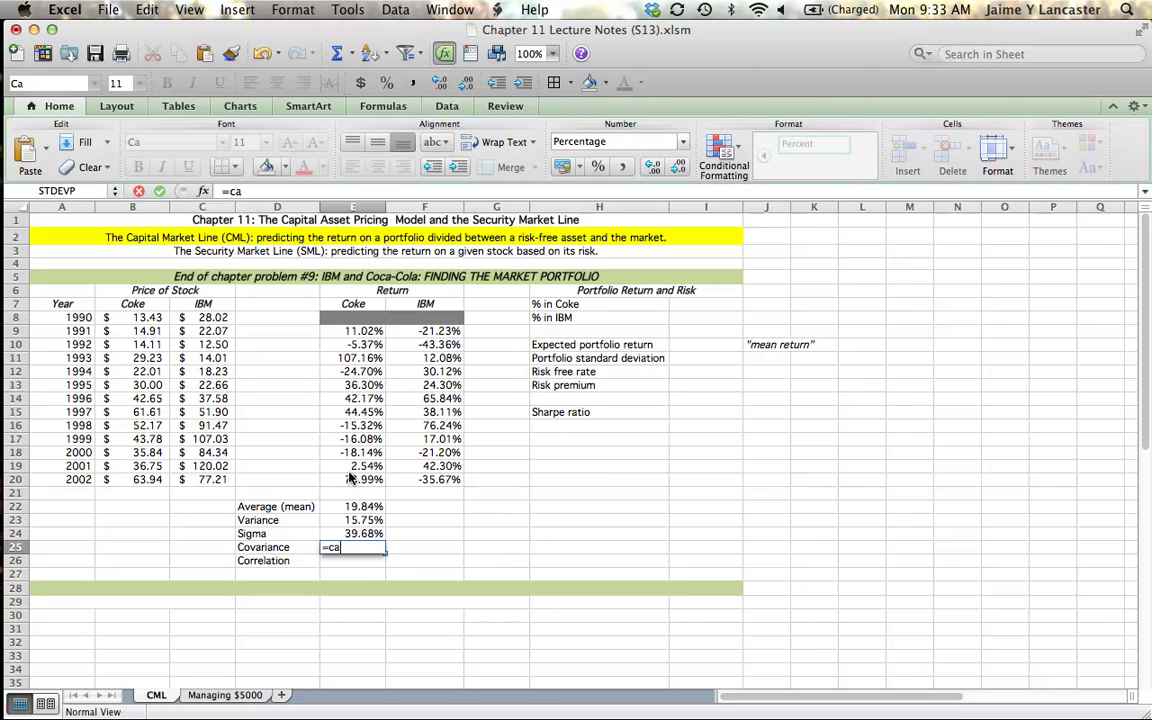
pyautogui.write('ovar(')
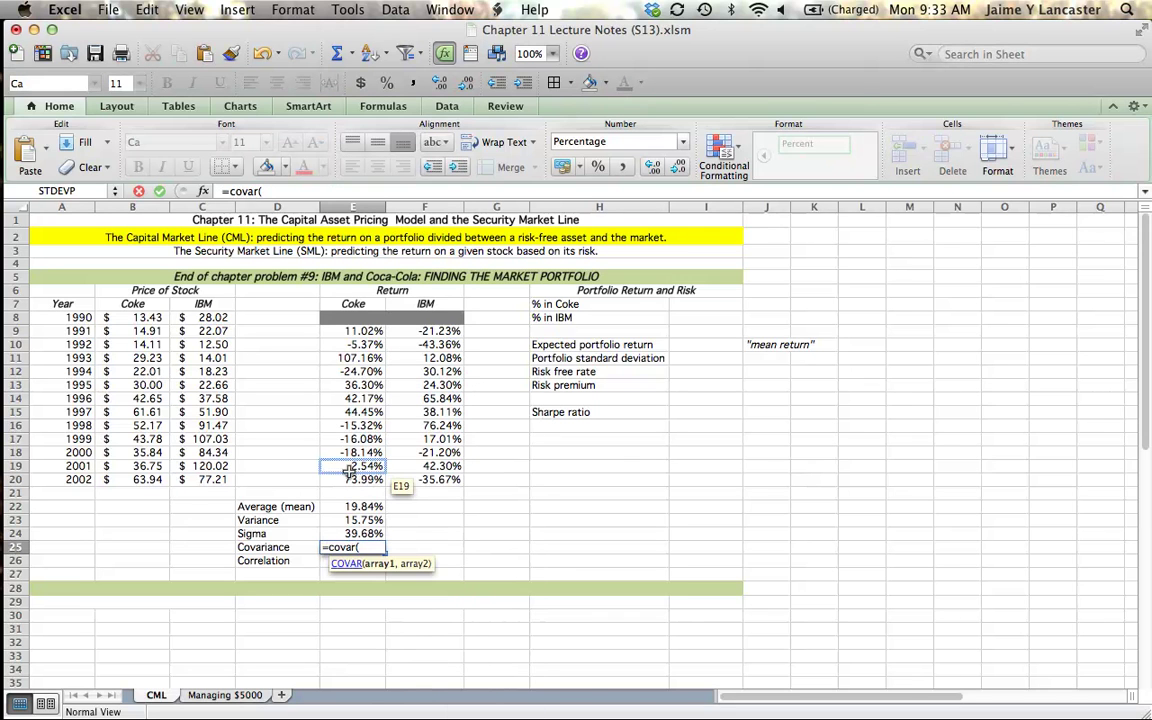
pyautogui.click(358, 331)
pyautogui.moveTo(357, 356); pyautogui.dragTo(340, 478)
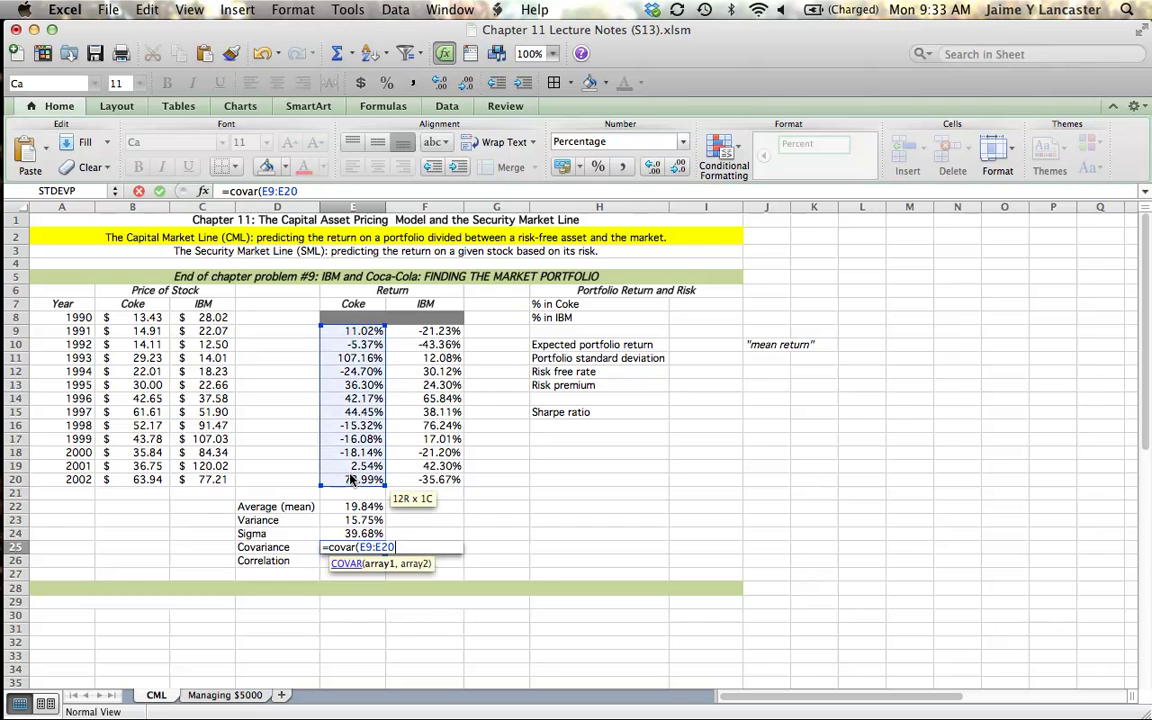
pyautogui.write(',')
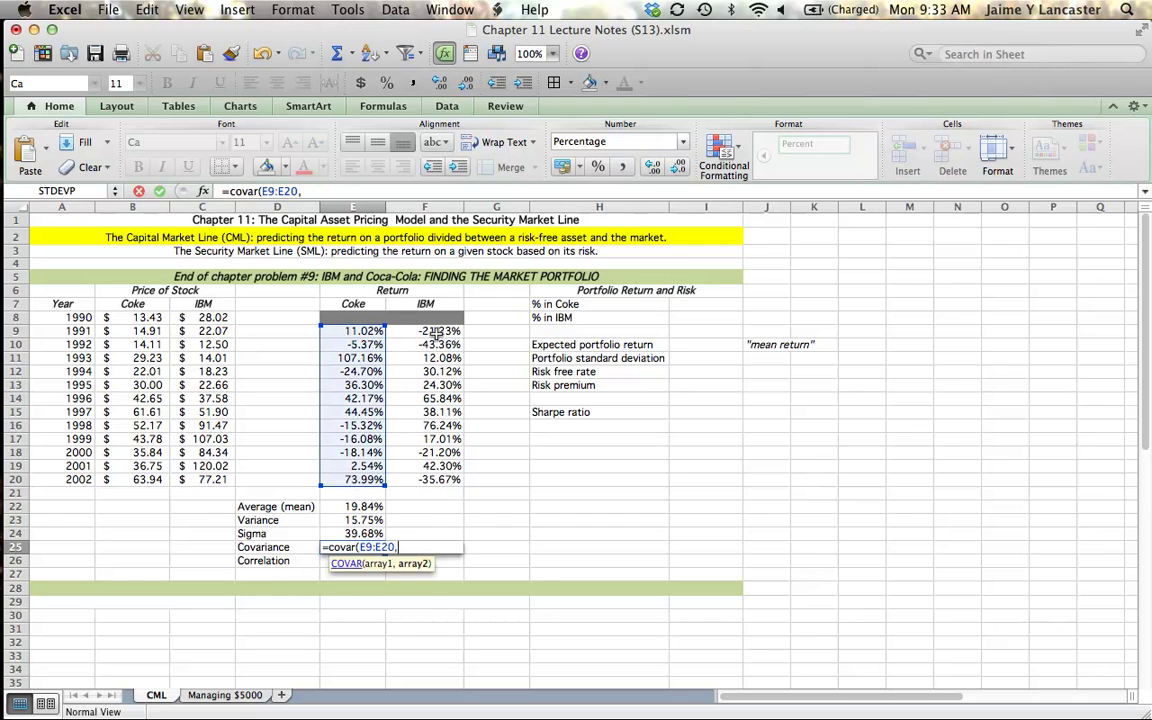
pyautogui.moveTo(446, 331); pyautogui.dragTo(433, 479)
pyautogui.write(')')
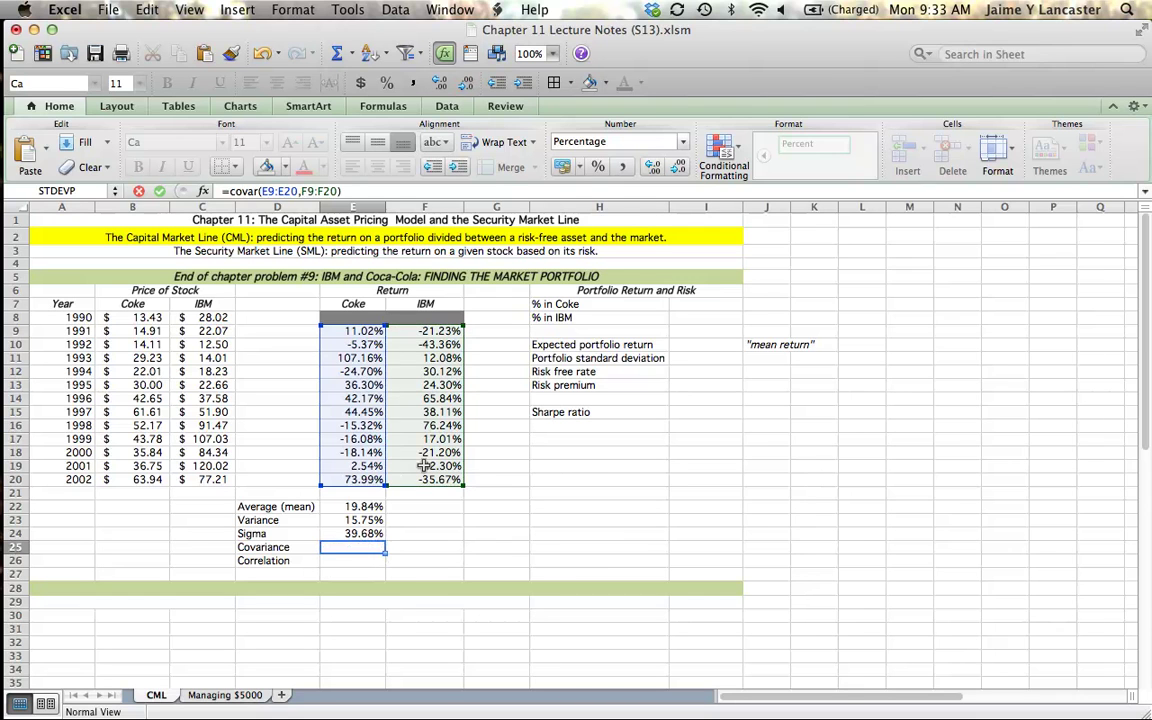
pyautogui.press('Return')
# Enter the correlation =CORREL(E9:E20,F9:F20) in E26, giving -0.07624.
pyautogui.write('=')
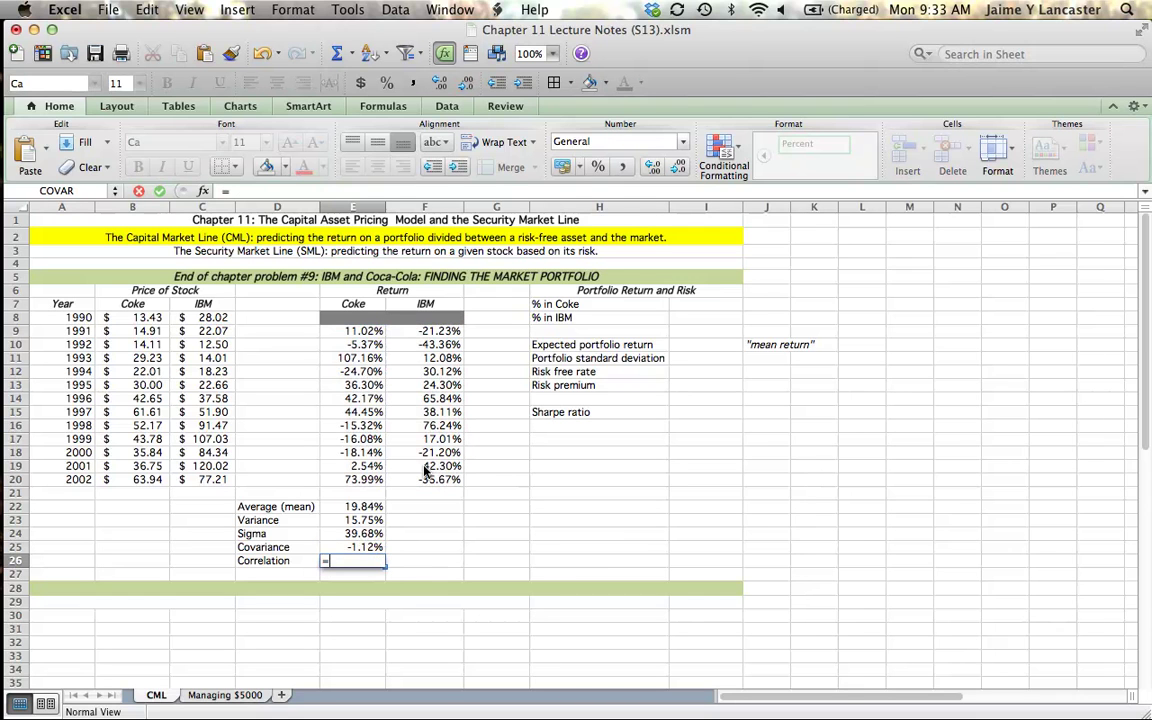
pyautogui.write('correl(')
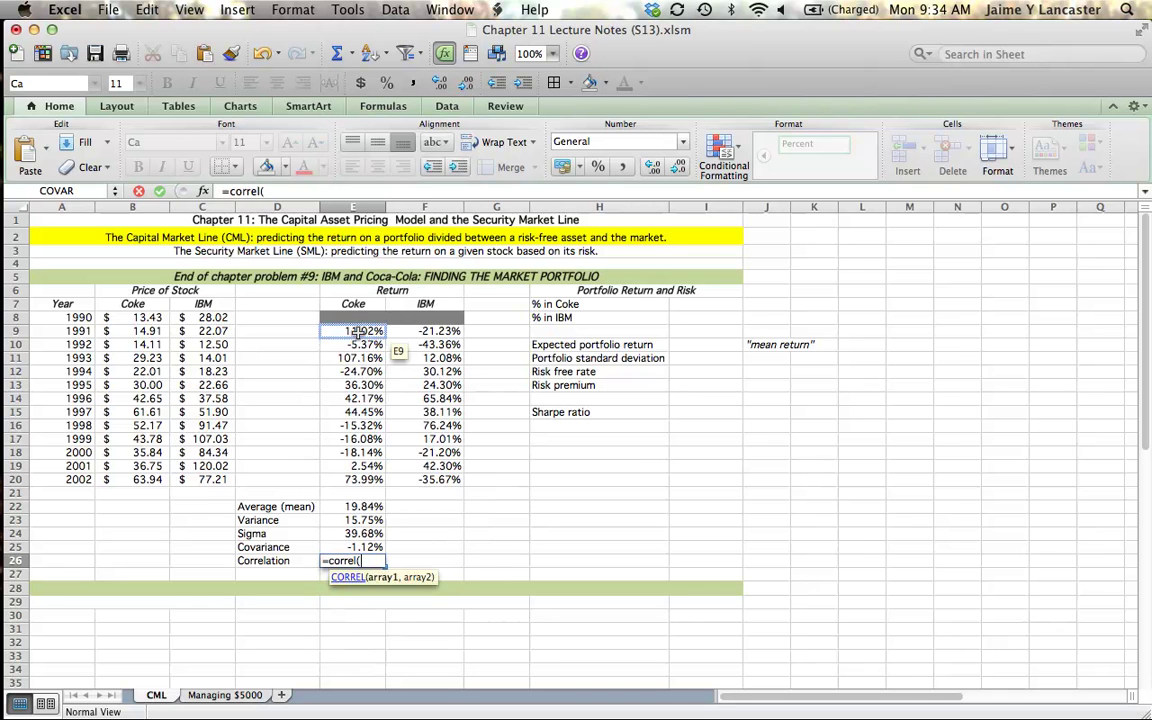
pyautogui.moveTo(360, 331); pyautogui.dragTo(368, 479)
pyautogui.write(',')
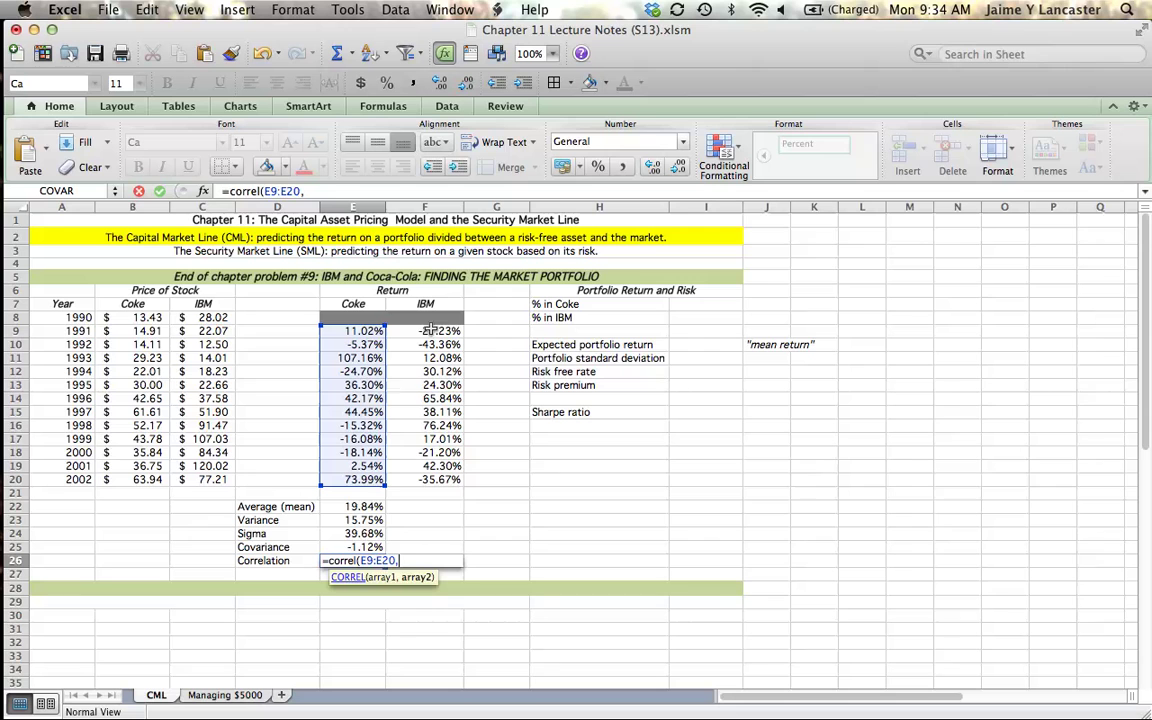
pyautogui.moveTo(426, 331); pyautogui.dragTo(427, 479)
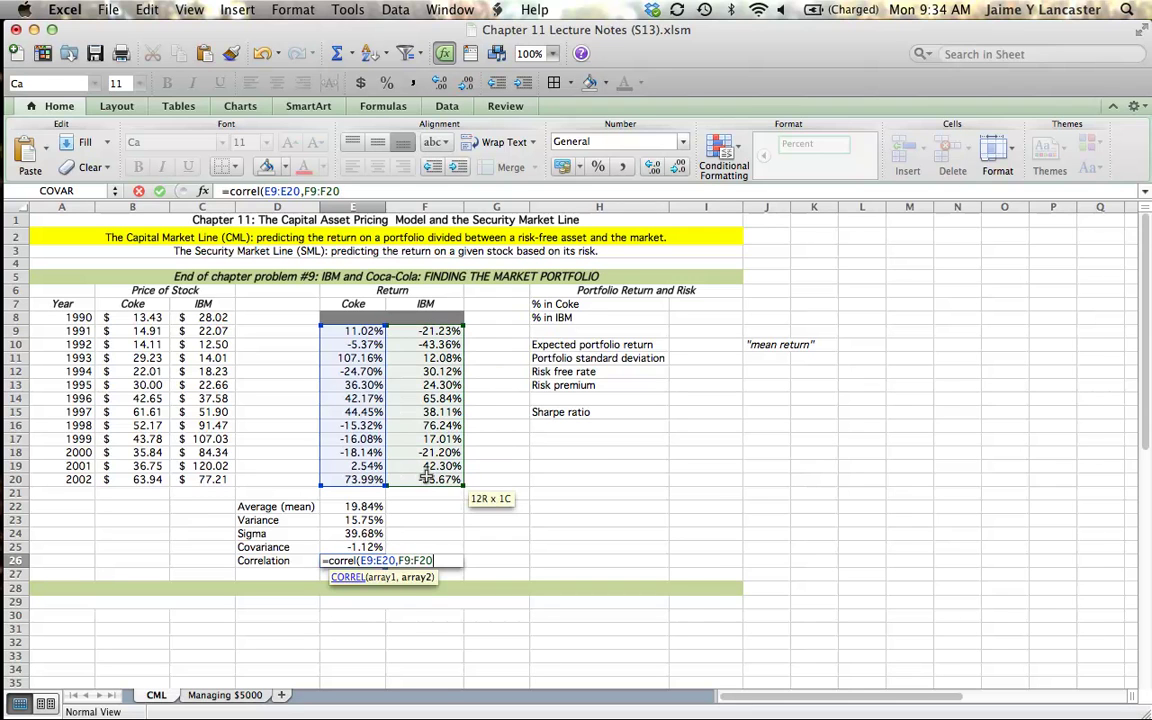
pyautogui.press('Return')
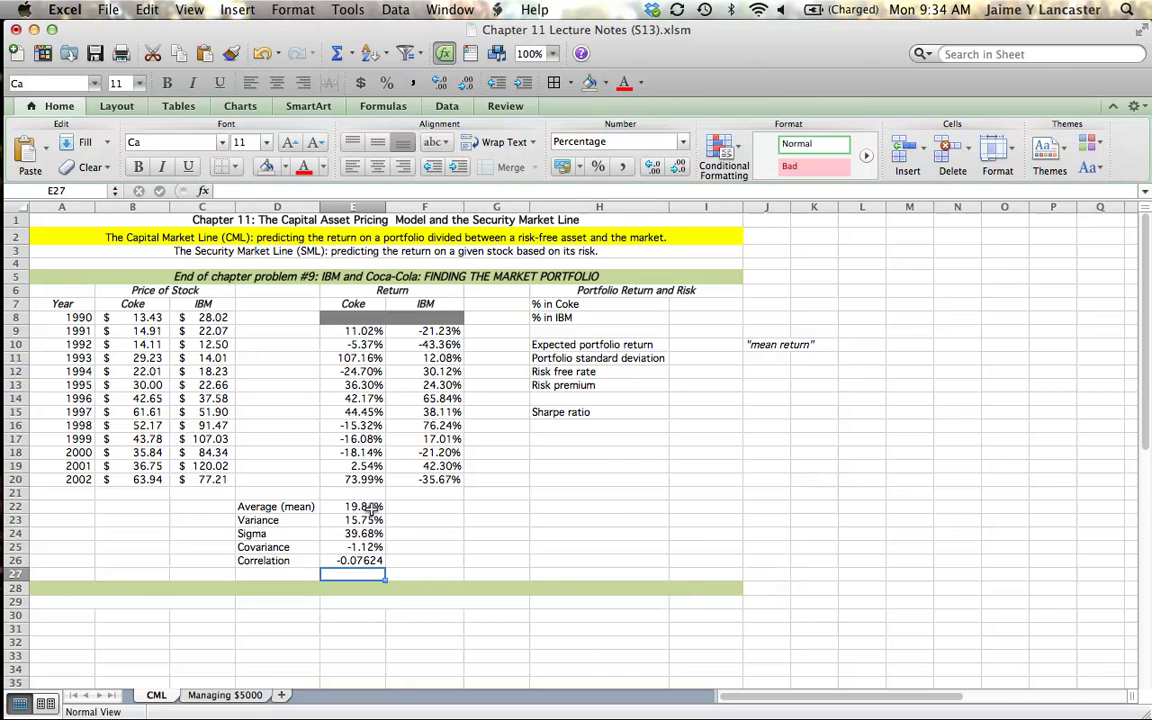
# Fill Coke's average, variance and sigma formulas across into F22:F24 for IBM.
pyautogui.moveTo(358, 507); pyautogui.dragTo(364, 534)
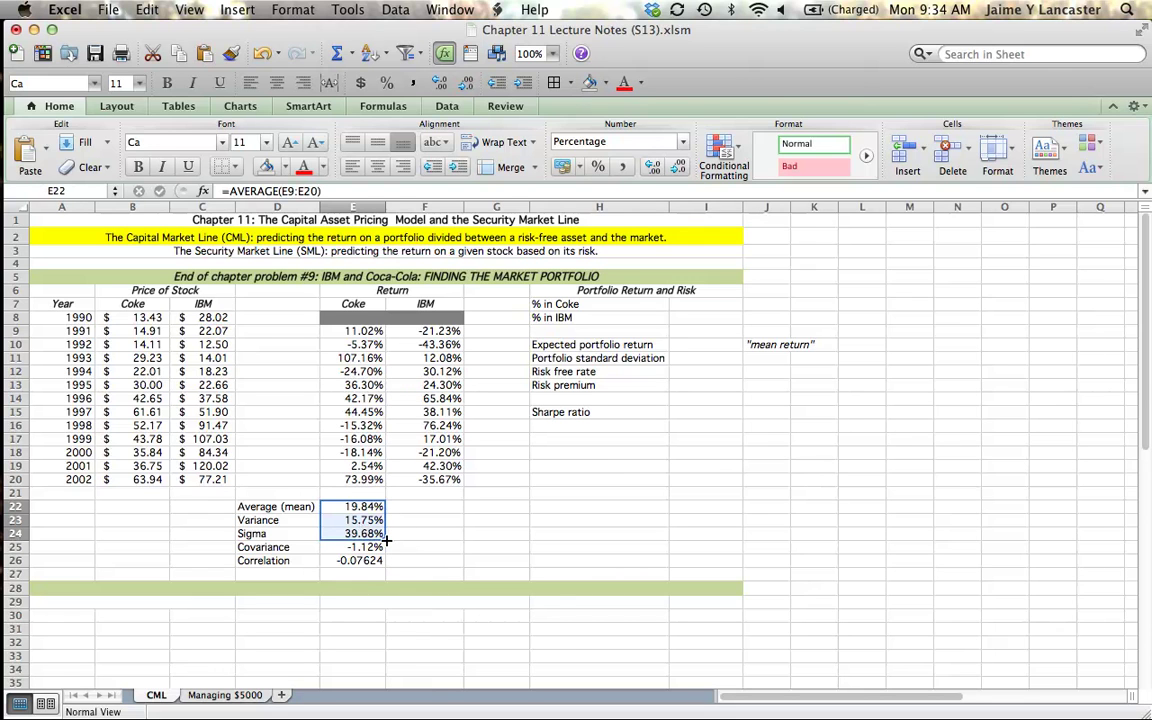
pyautogui.moveTo(386, 540); pyautogui.dragTo(456, 538)
pyautogui.click(516, 534)
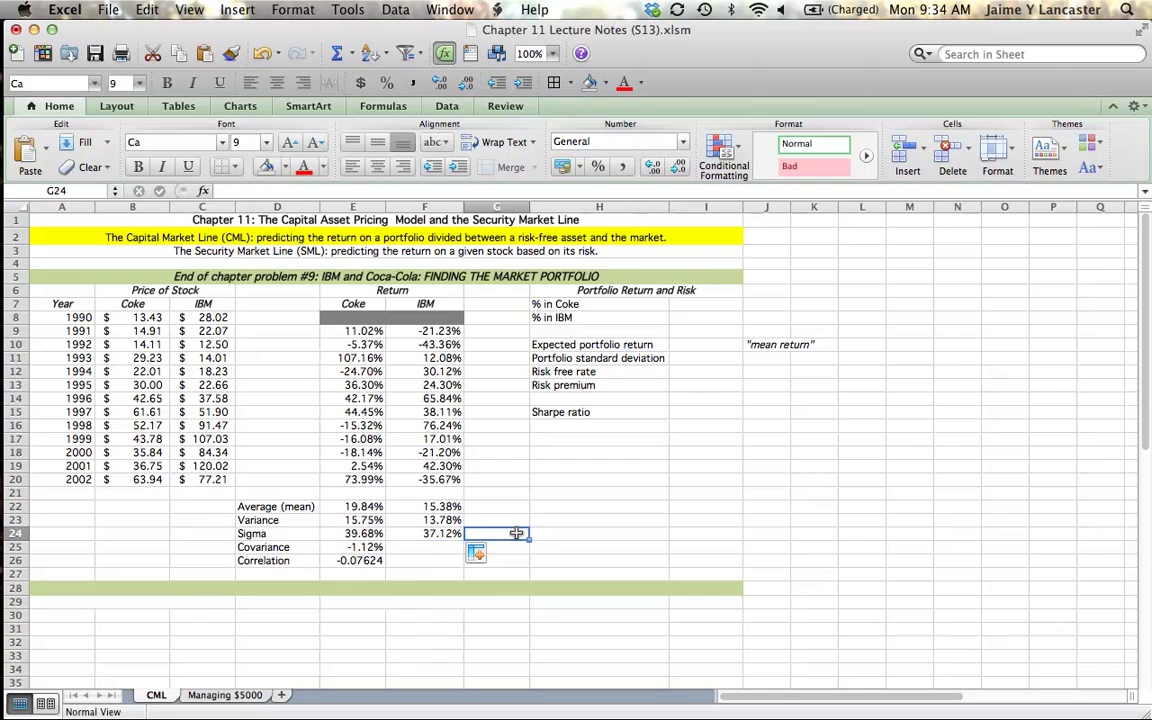
# Check IBM's formulas: average 15.38%, variance 13.78%, sigma 37.12%.
pyautogui.doubleClick(430, 507)
pyautogui.press('Return')
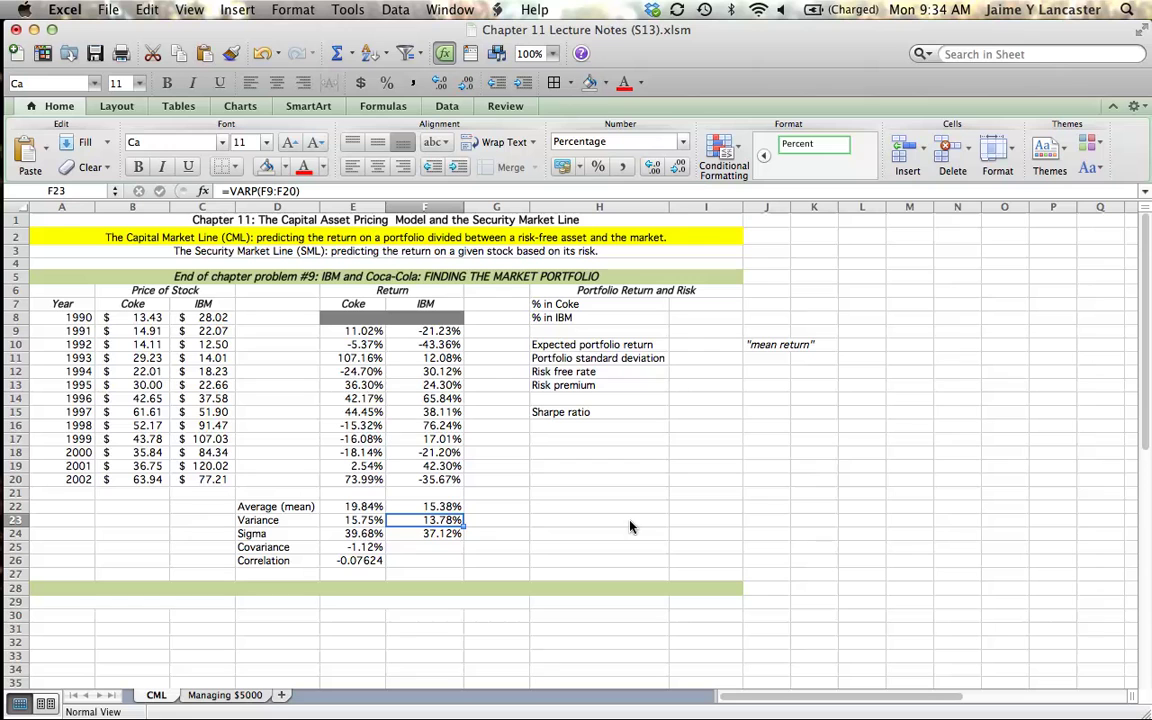
pyautogui.doubleClick(426, 517)
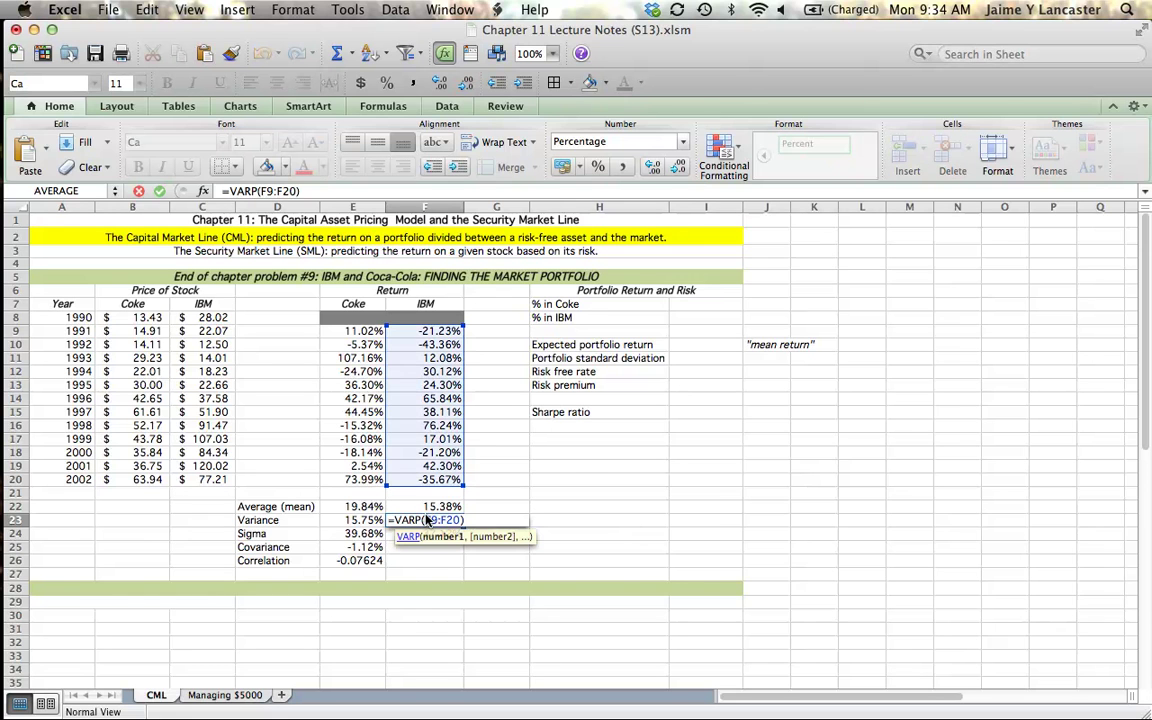
pyautogui.press('Return')
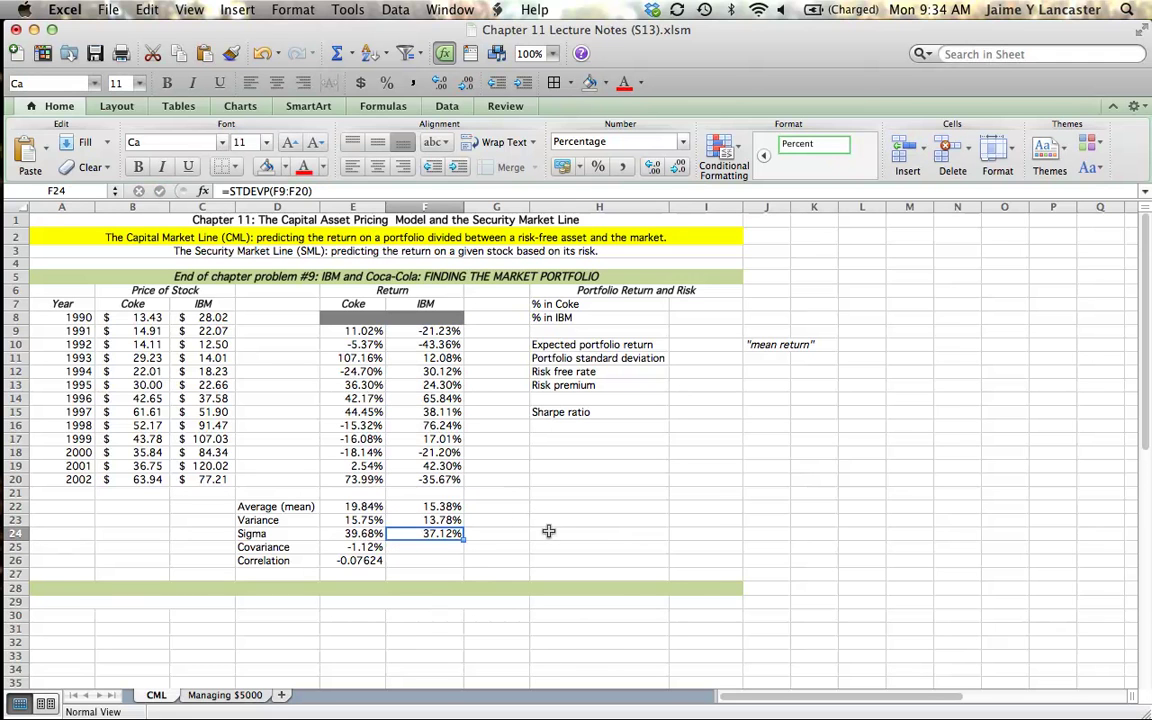
pyautogui.doubleClick(436, 531)
pyautogui.press('Return')
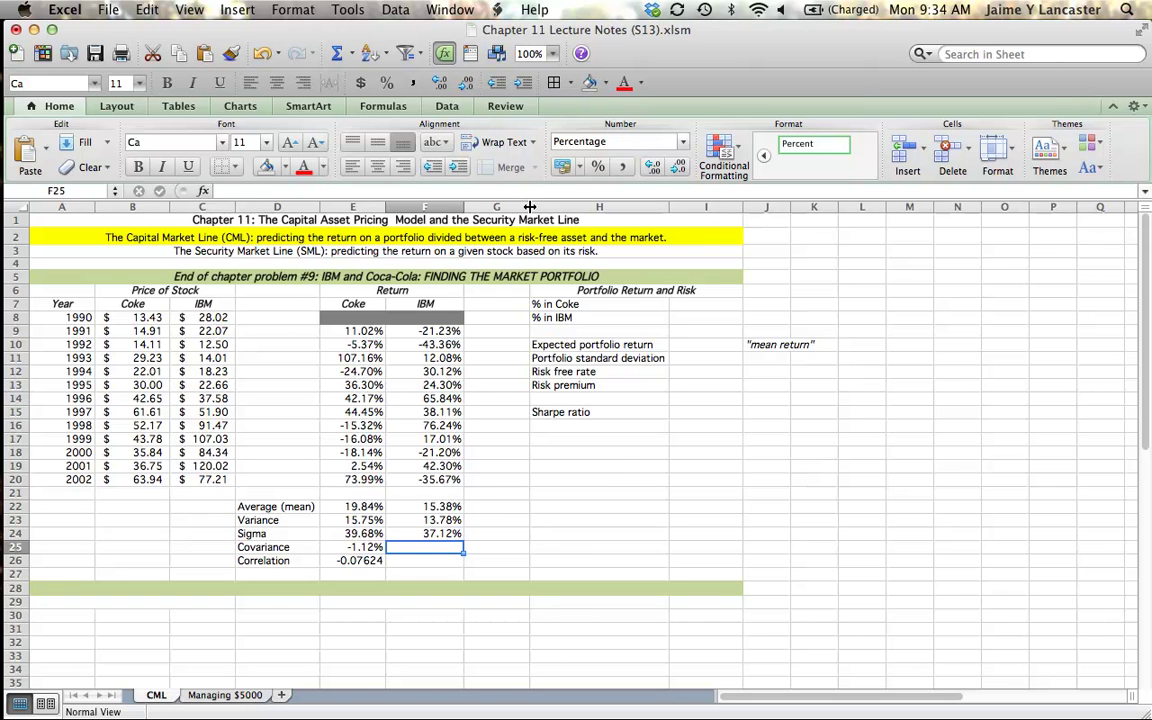
# Widen column G and show IBM's formulas as text with =getformula(F22) filled down G22:G24.
pyautogui.moveTo(530, 207); pyautogui.dragTo(618, 209)
pyautogui.click(485, 506)
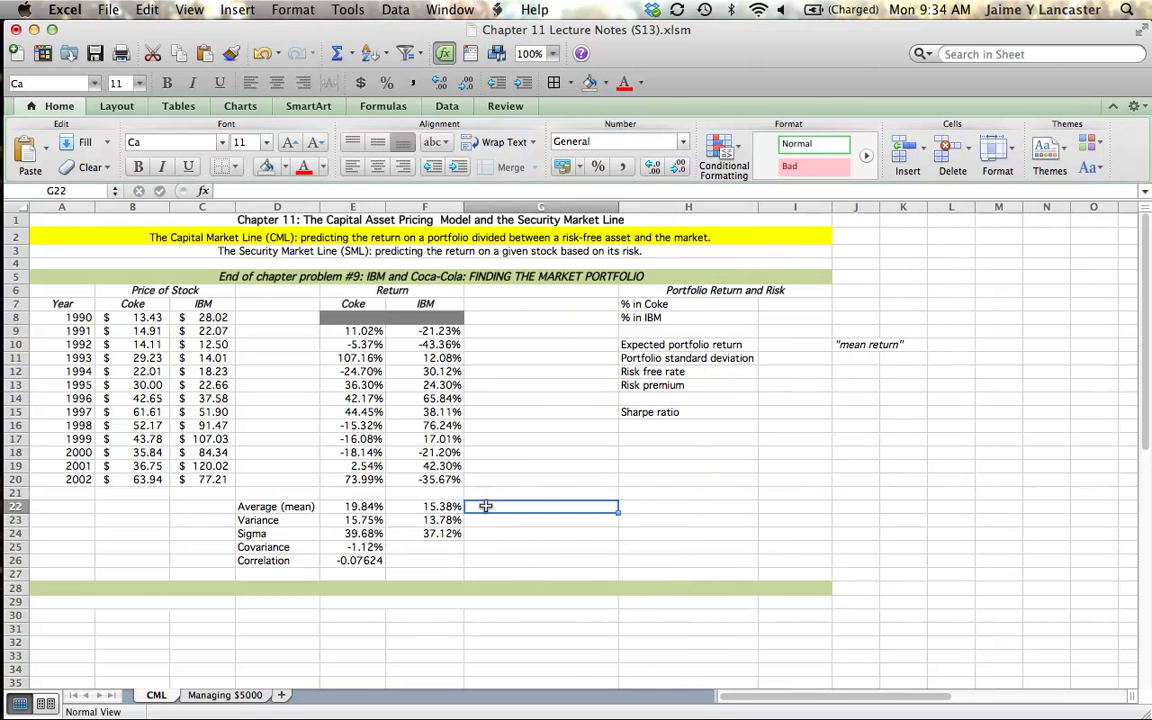
pyautogui.write('=get')
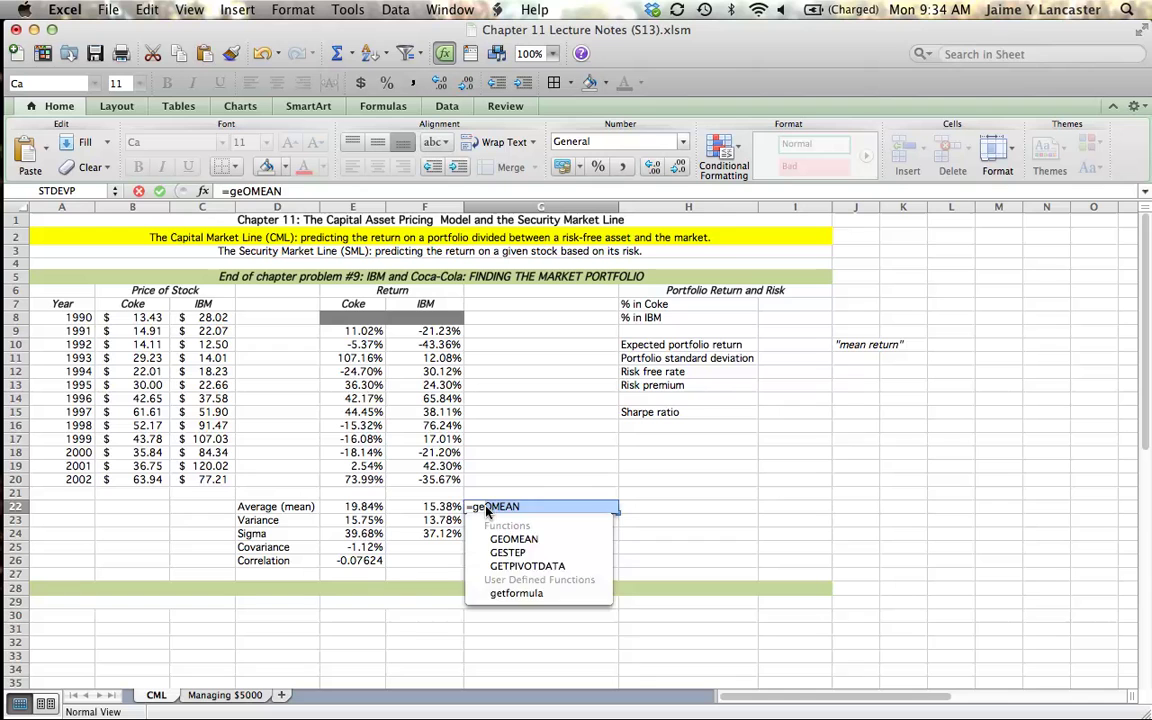
pyautogui.doubleClick(516, 566)
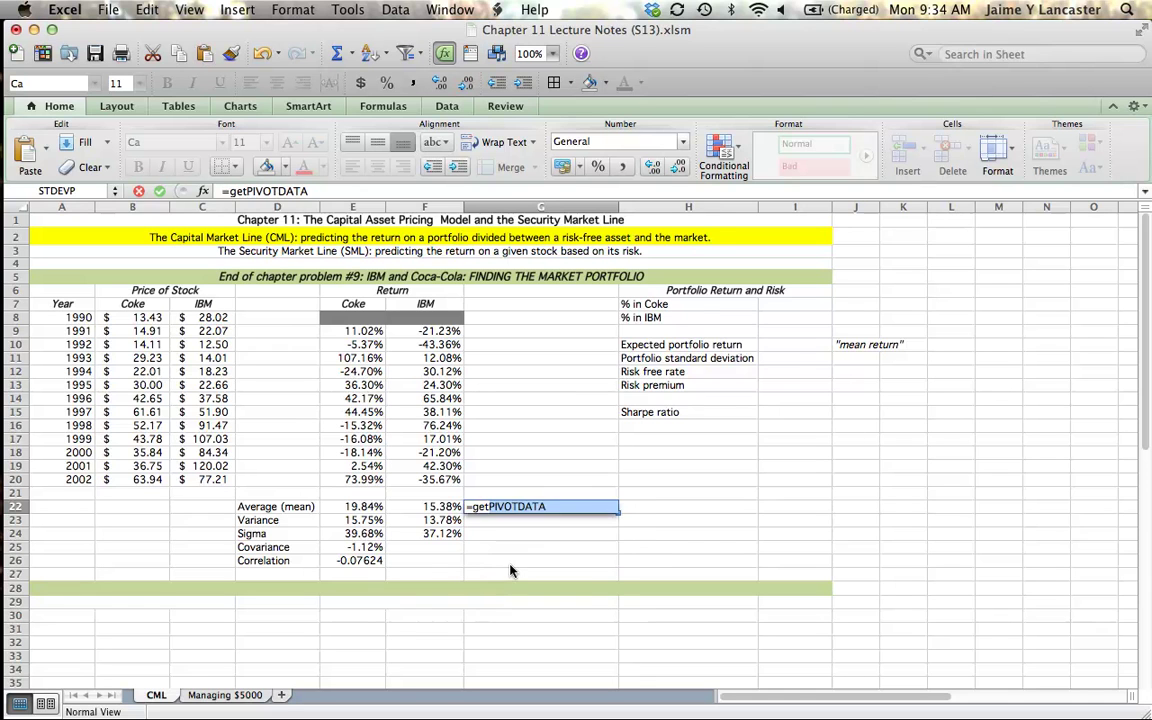
pyautogui.click(447, 507)
pyautogui.press('Return')
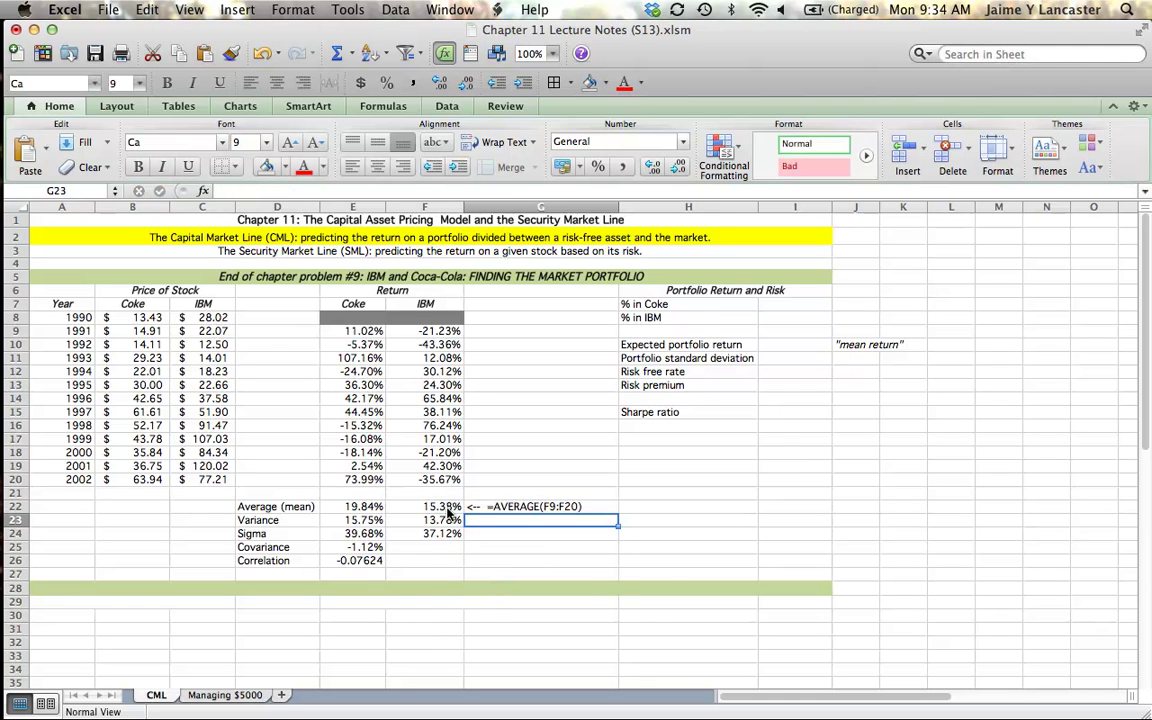
pyautogui.click(525, 507)
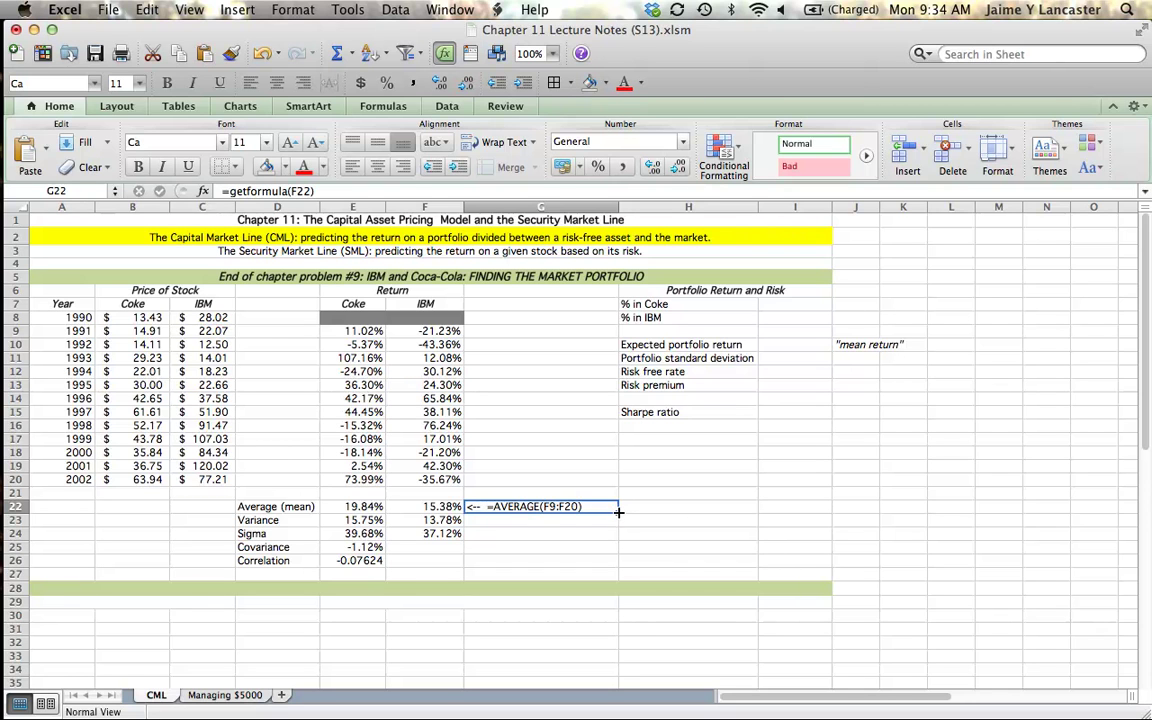
pyautogui.moveTo(618, 513); pyautogui.dragTo(617, 541)
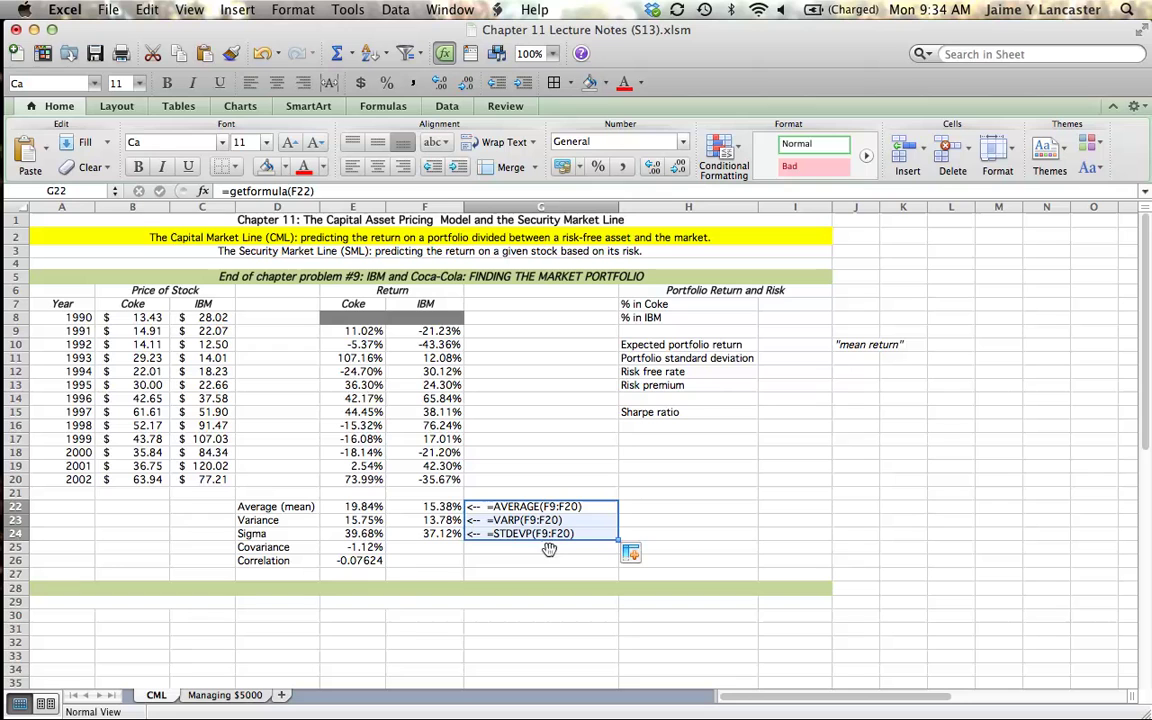
# Put =getformula(E25) in F25, fill it to F26, and narrow column G again.
pyautogui.click(435, 547)
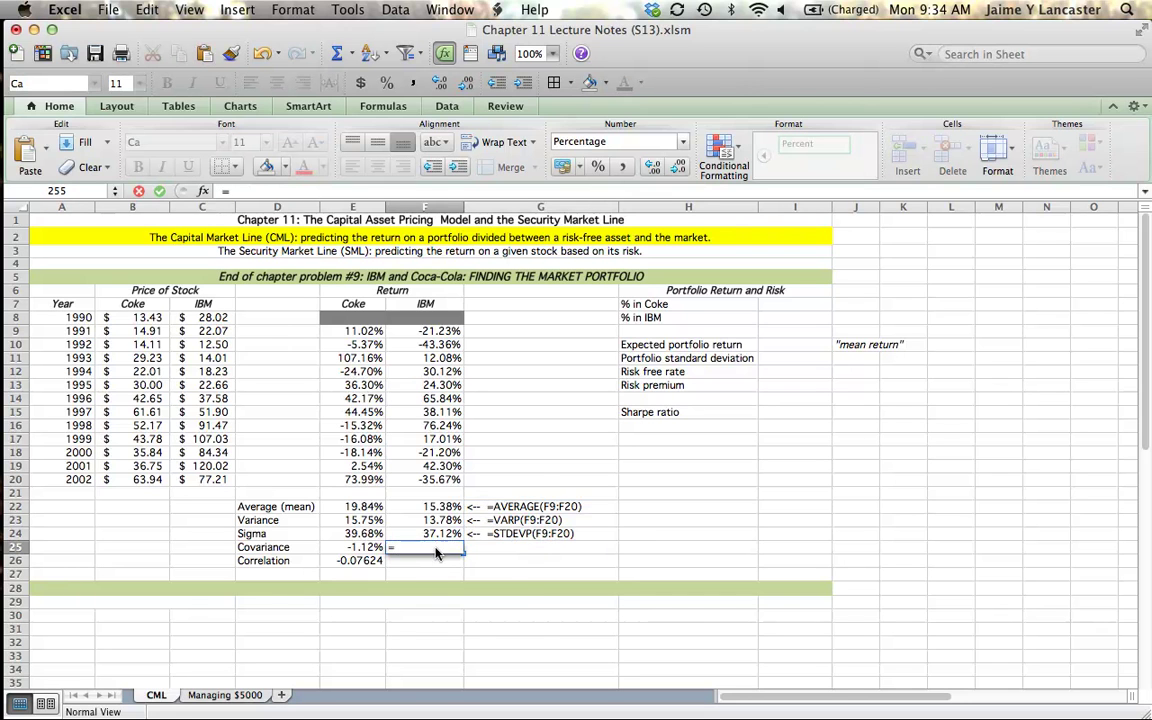
pyautogui.write('=getPIVOTDATA')
pyautogui.click(438, 606)
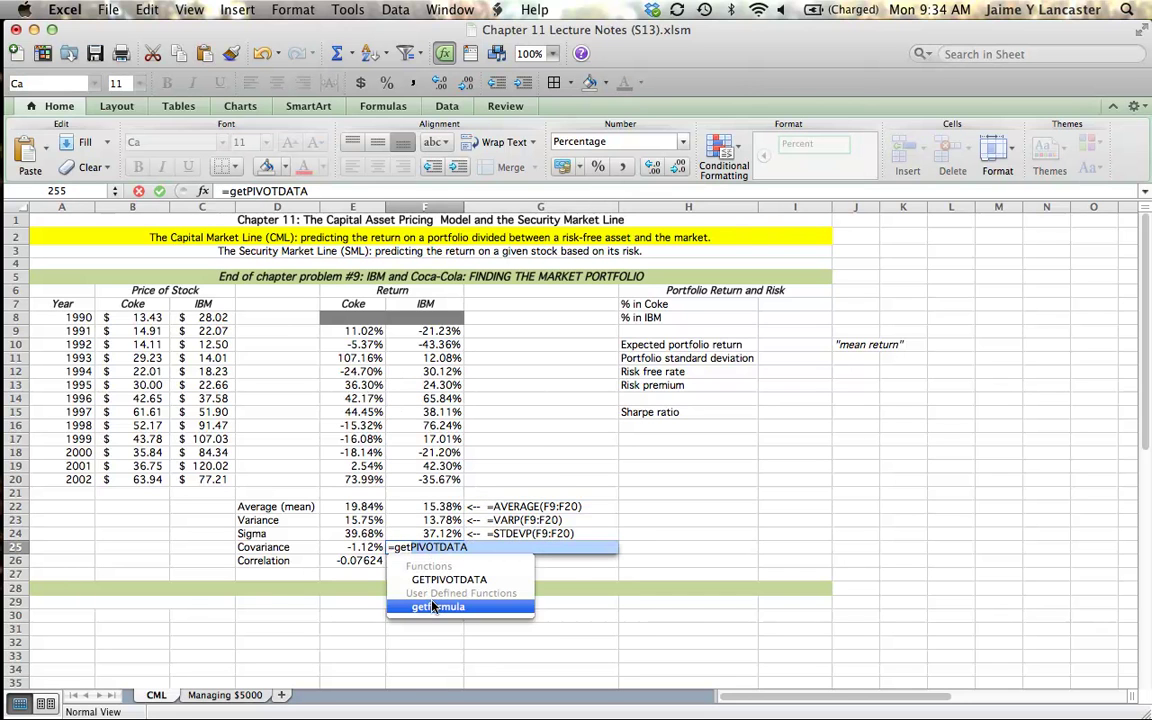
pyautogui.press('Tab')
pyautogui.write(')')
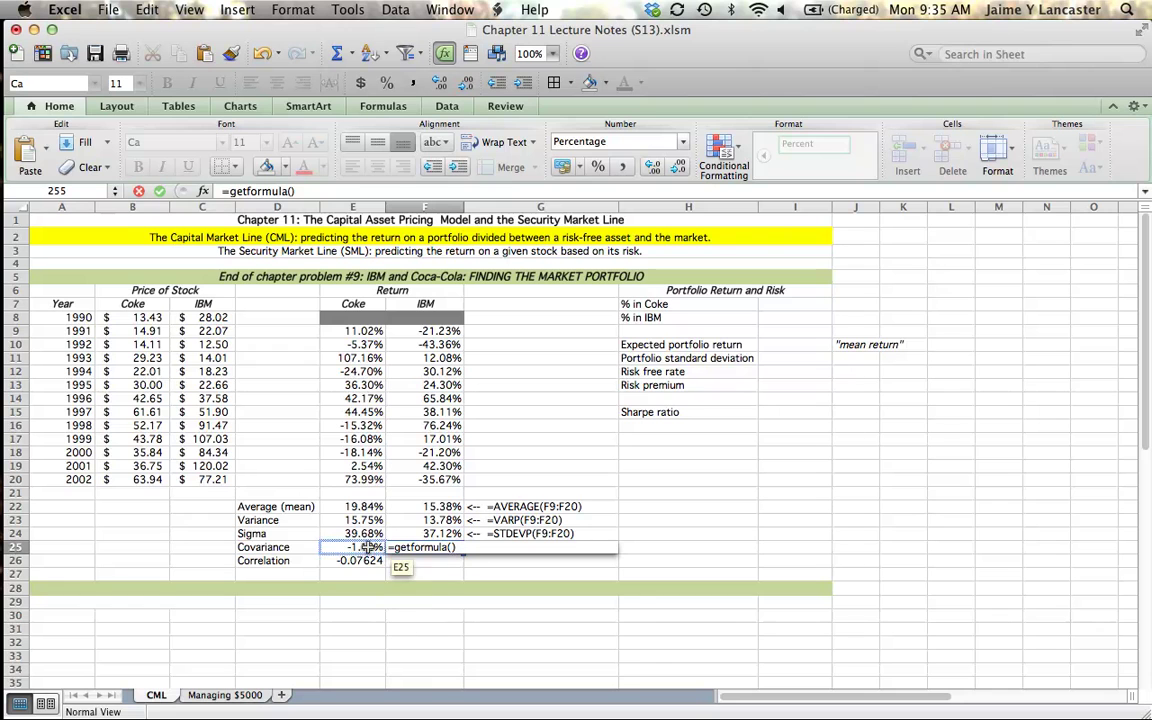
pyautogui.click(372, 547)
pyautogui.press('Return')
pyautogui.click(412, 545)
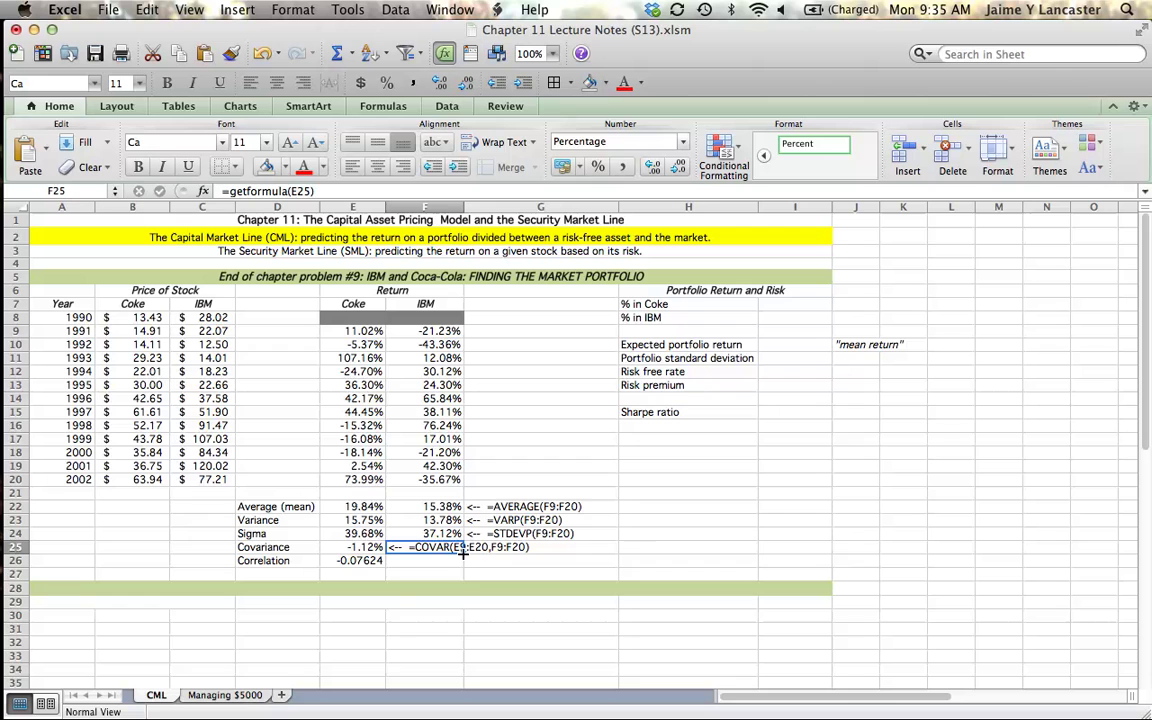
pyautogui.moveTo(463, 553); pyautogui.dragTo(464, 567)
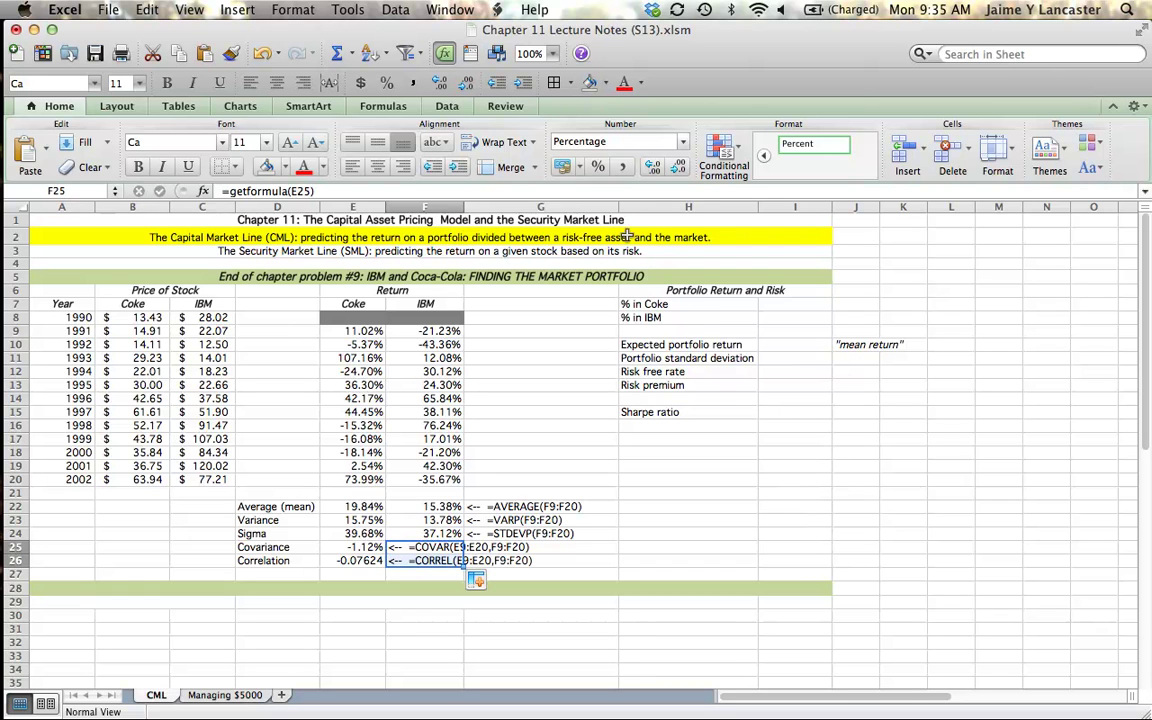
pyautogui.moveTo(619, 207); pyautogui.dragTo(589, 208)
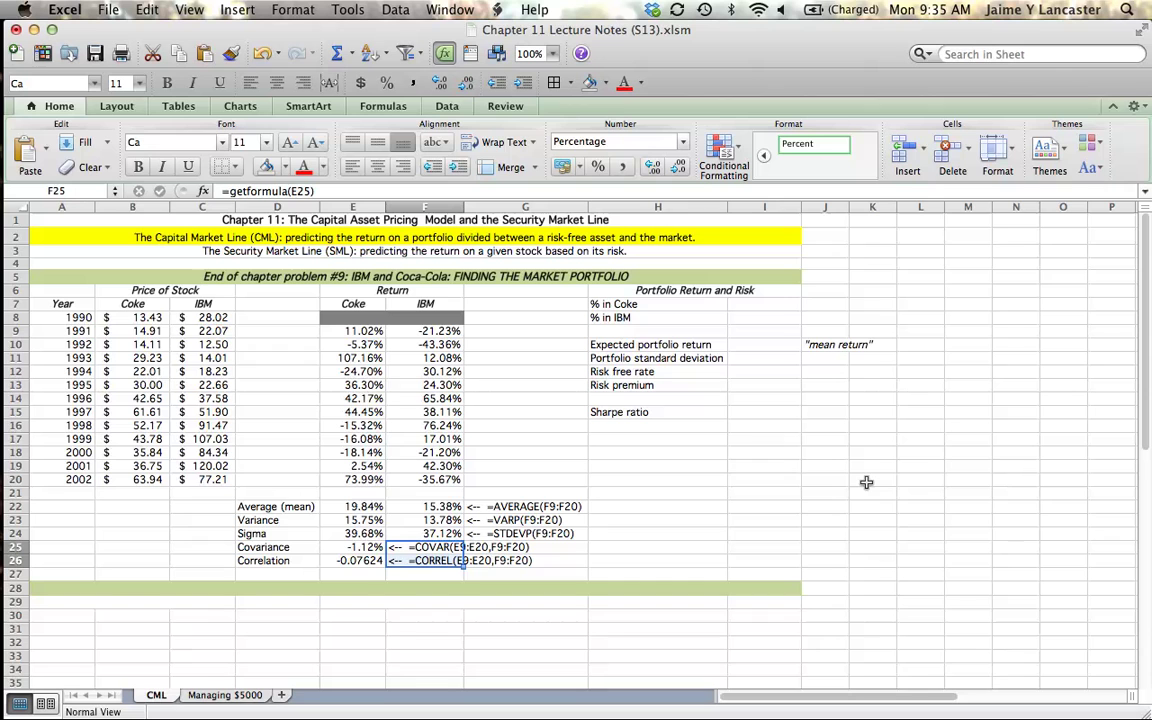
# Set the Coke weight to 25% in I7 and the IBM weight to =1-I7.
pyautogui.click(768, 304)
pyautogui.write('25')
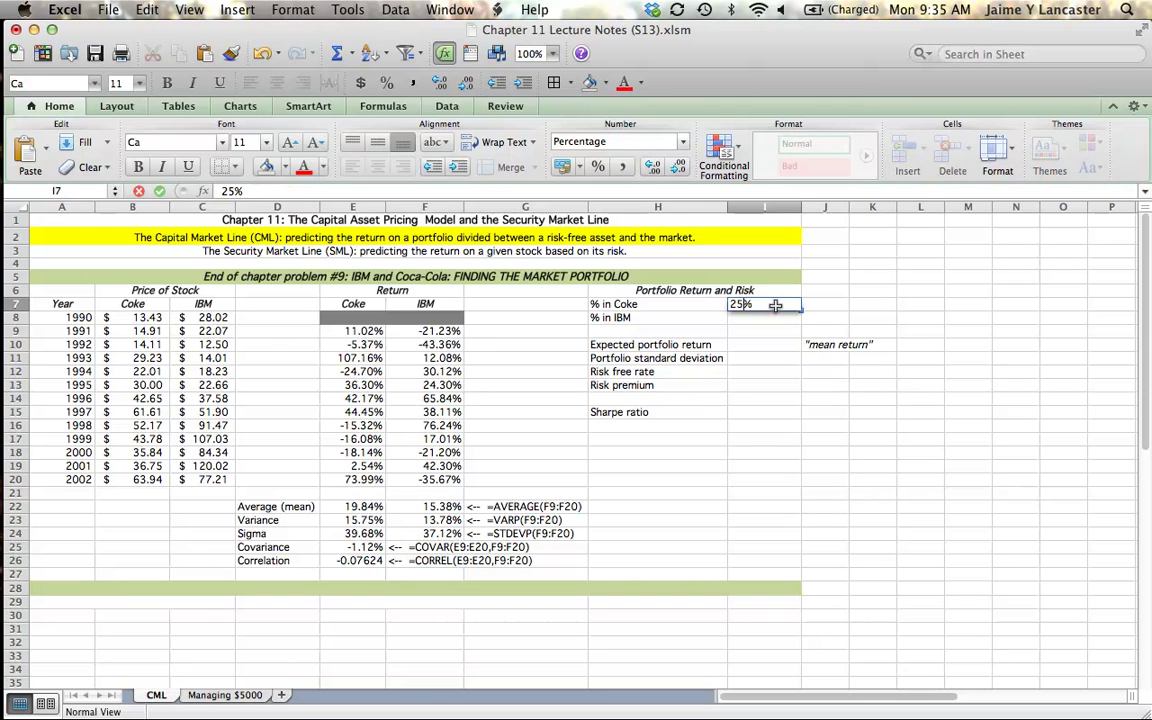
pyautogui.press('Return')
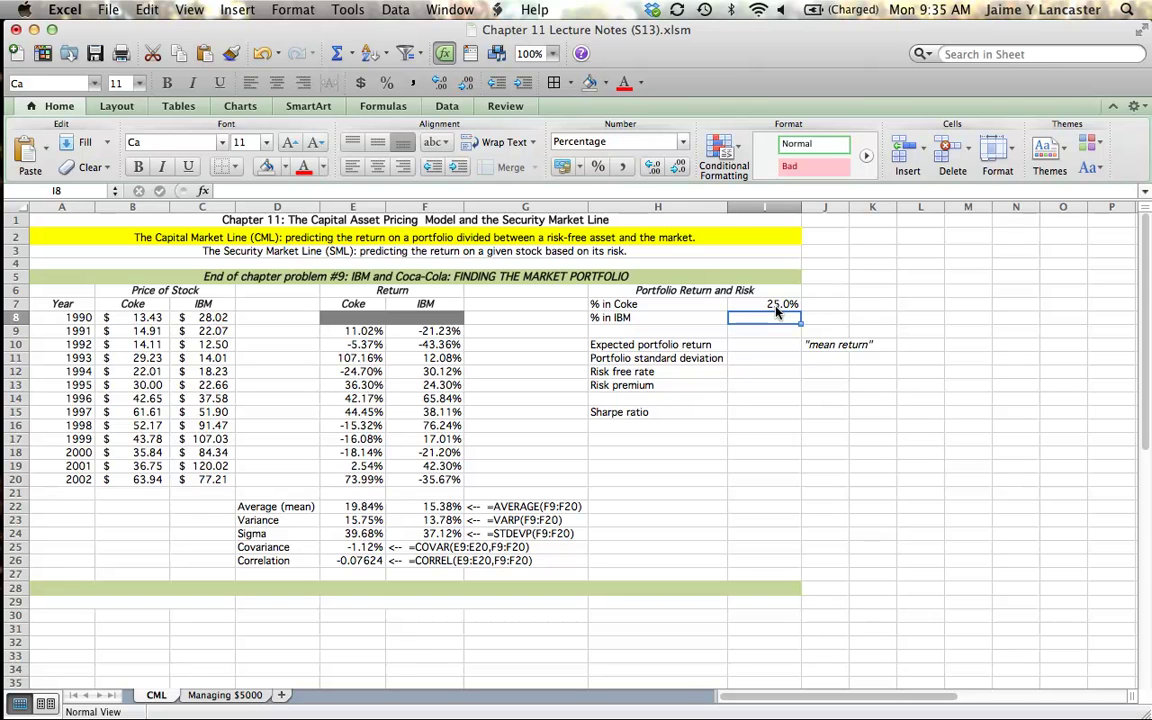
pyautogui.write('=')
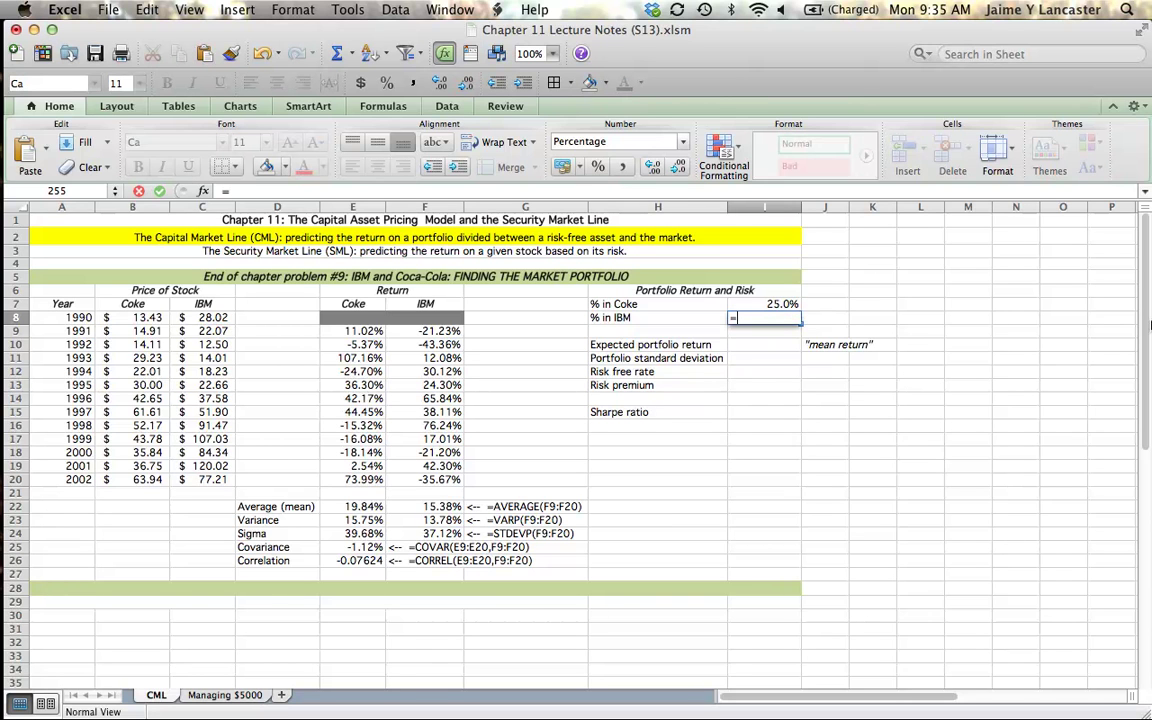
pyautogui.write('1-')
pyautogui.click(780, 304)
pyautogui.press('Return')
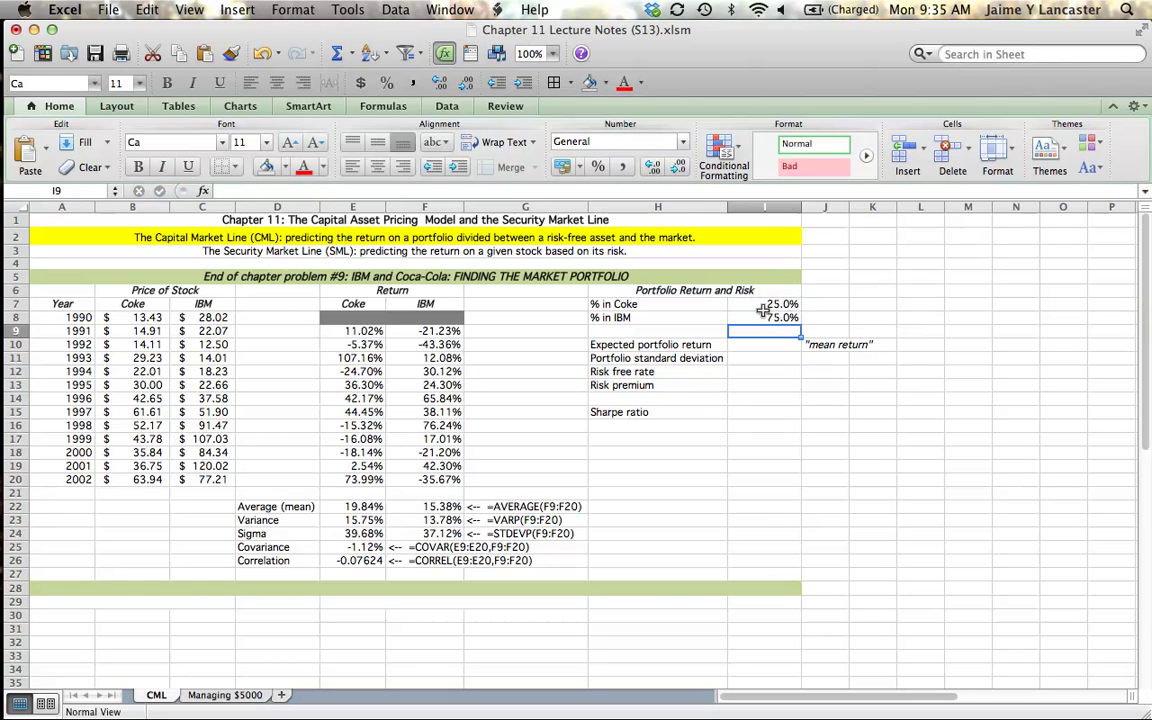
# Test a 44% Coke weight, then undo it back to 25%.
pyautogui.click(763, 307)
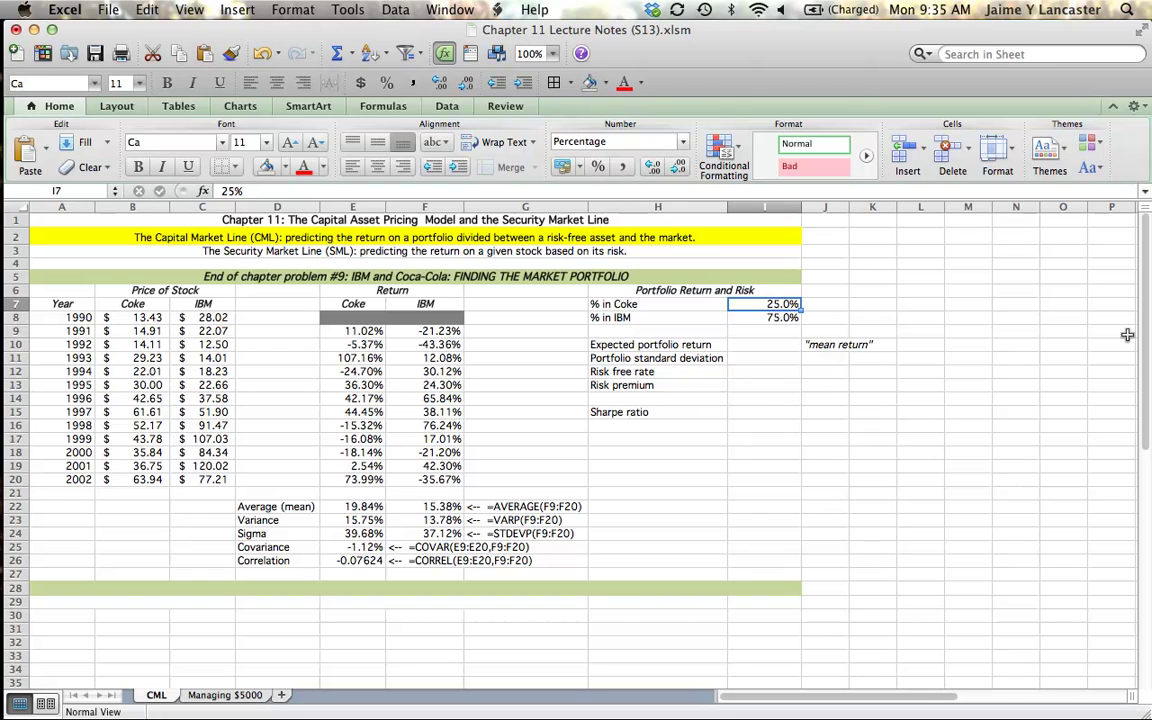
pyautogui.write('44%')
pyautogui.press('Return')
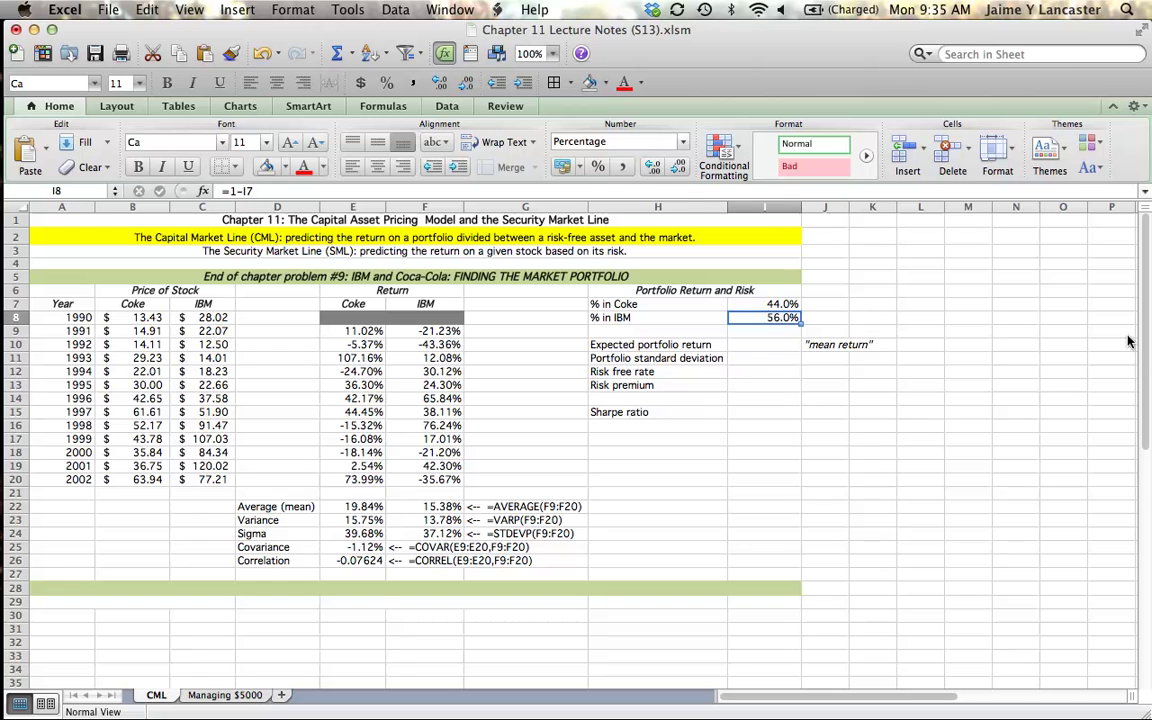
pyautogui.press('super+z')
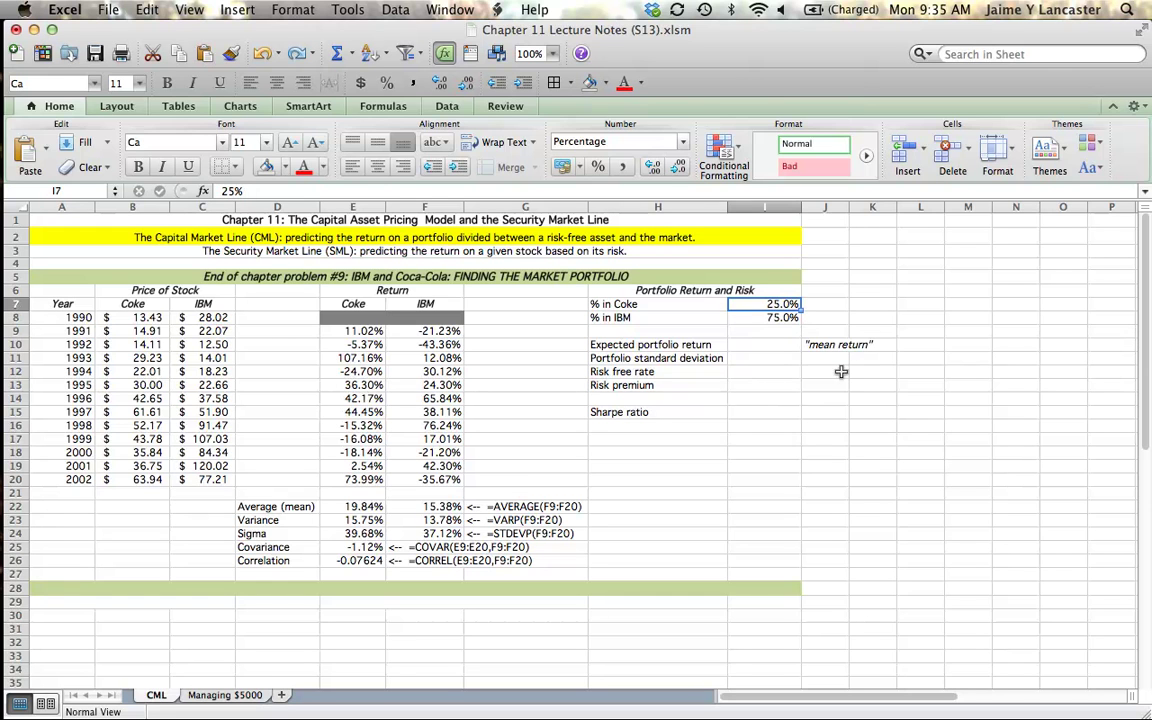
# Enter the expected portfolio return =I7*E22+I8*F22 in I10.
pyautogui.click(773, 341)
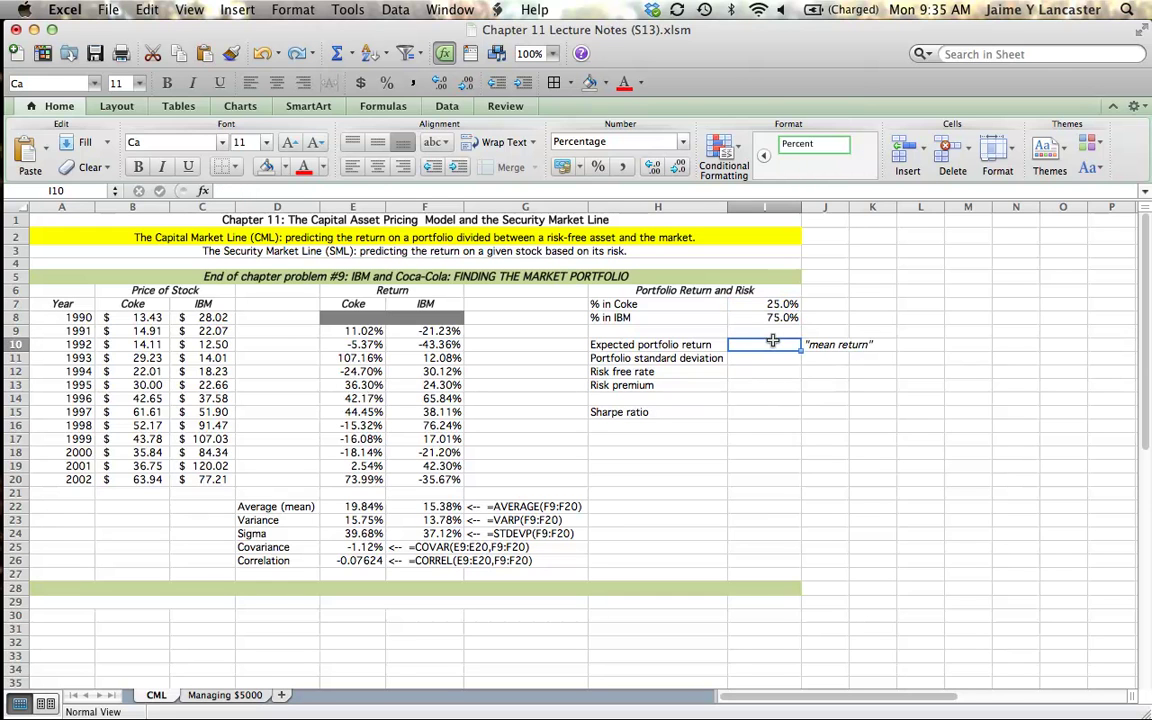
pyautogui.write('=')
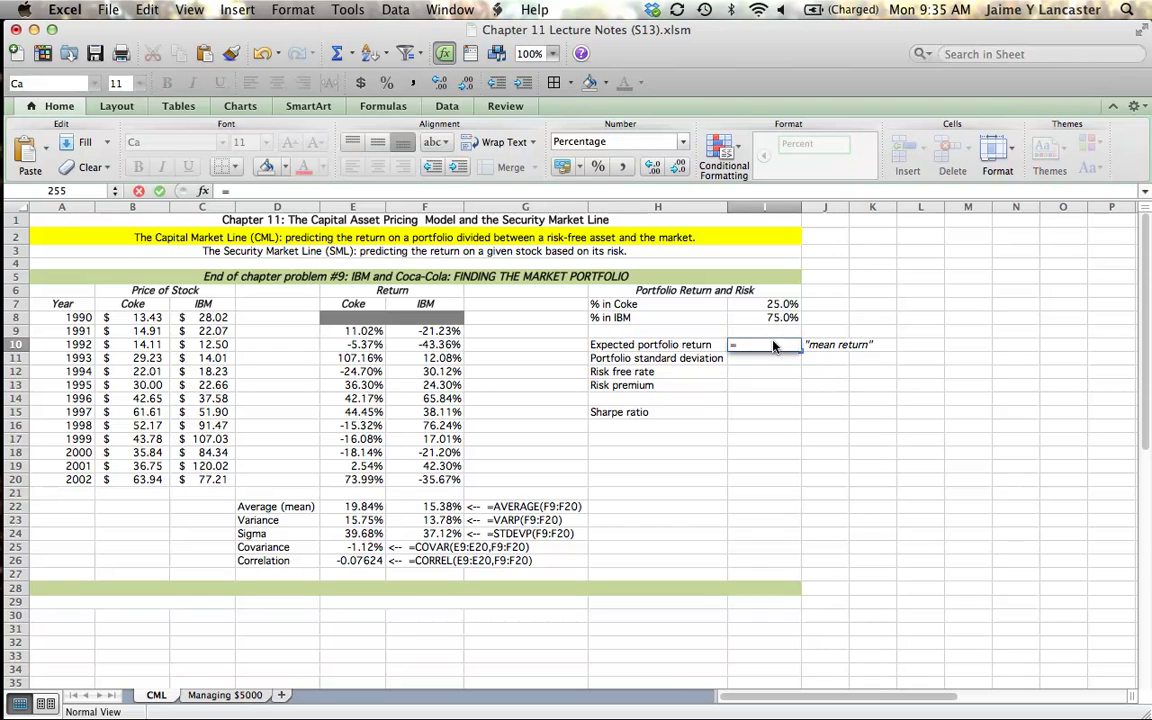
pyautogui.click(777, 305)
pyautogui.write('*')
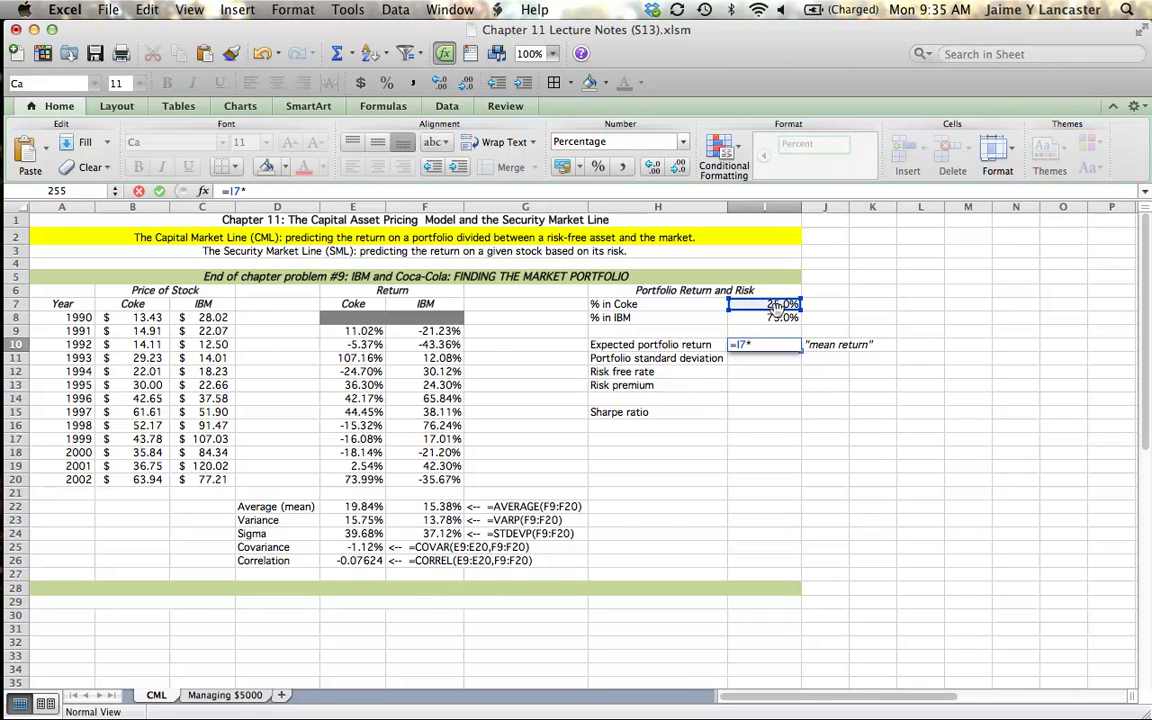
pyautogui.click(371, 508)
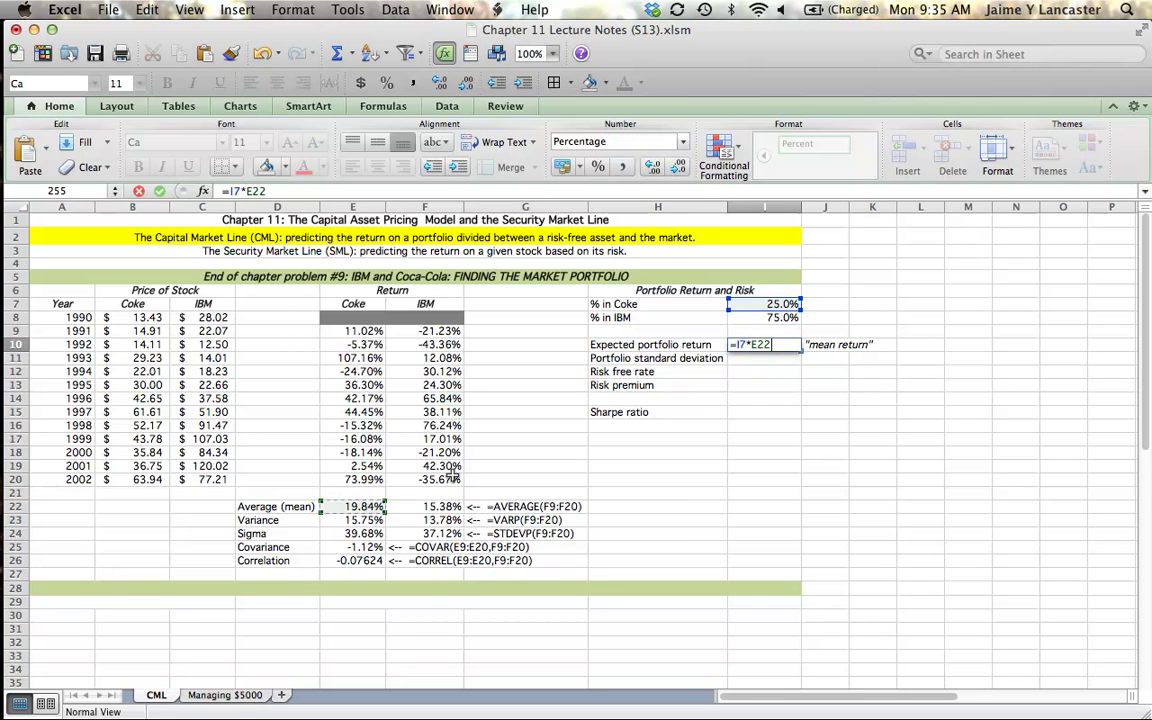
pyautogui.write('+')
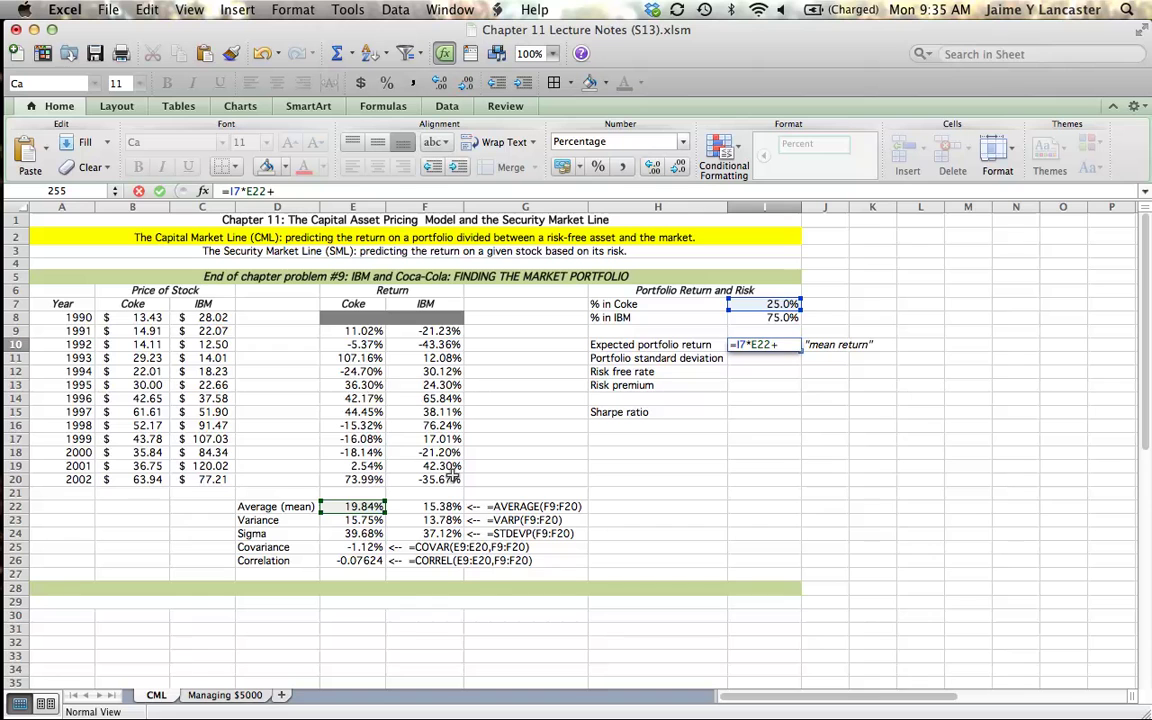
pyautogui.click(778, 317)
pyautogui.write('*')
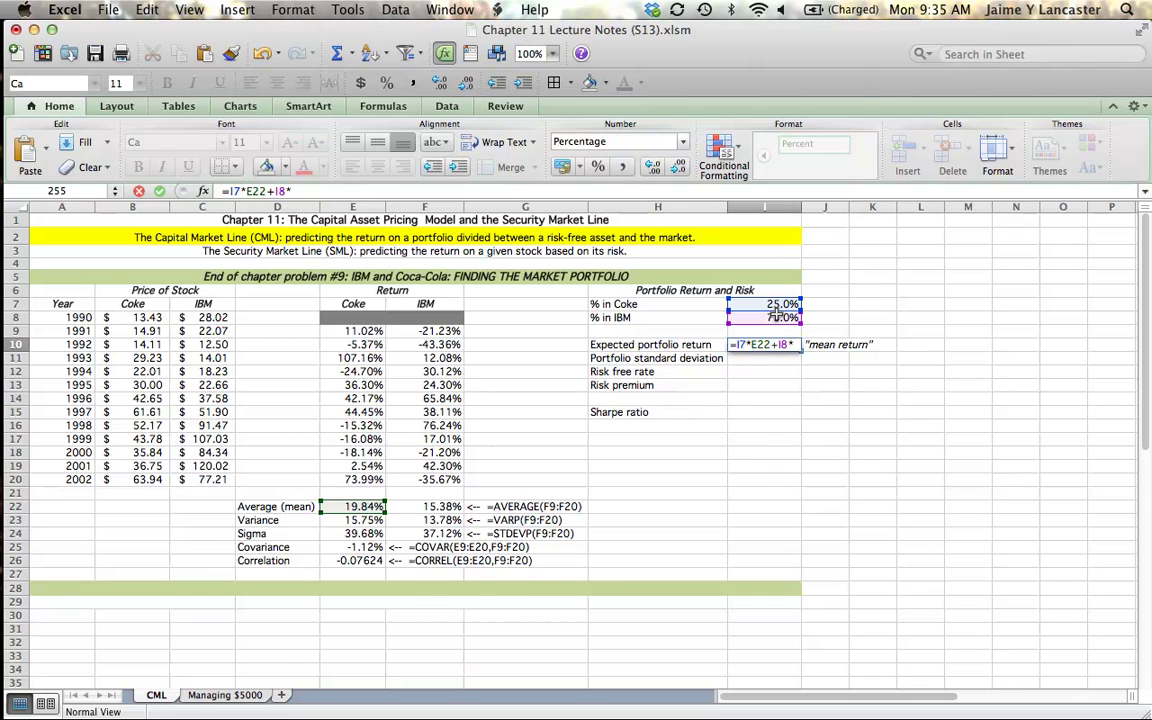
pyautogui.click(428, 507)
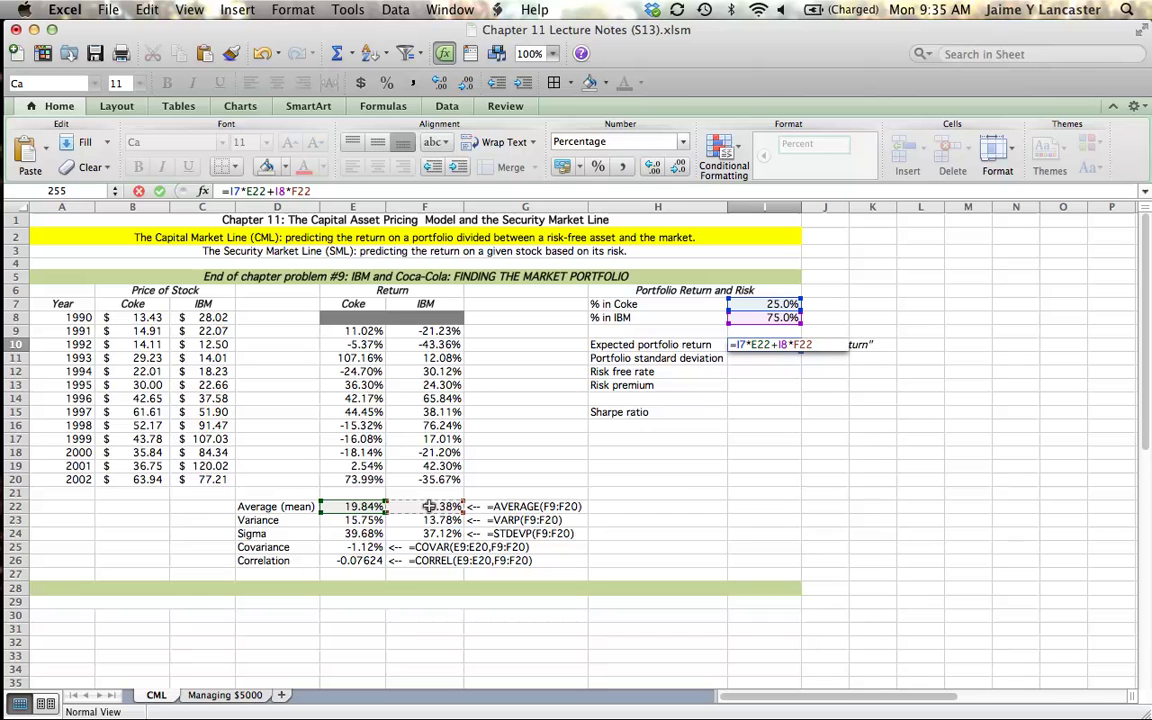
pyautogui.press('Return')
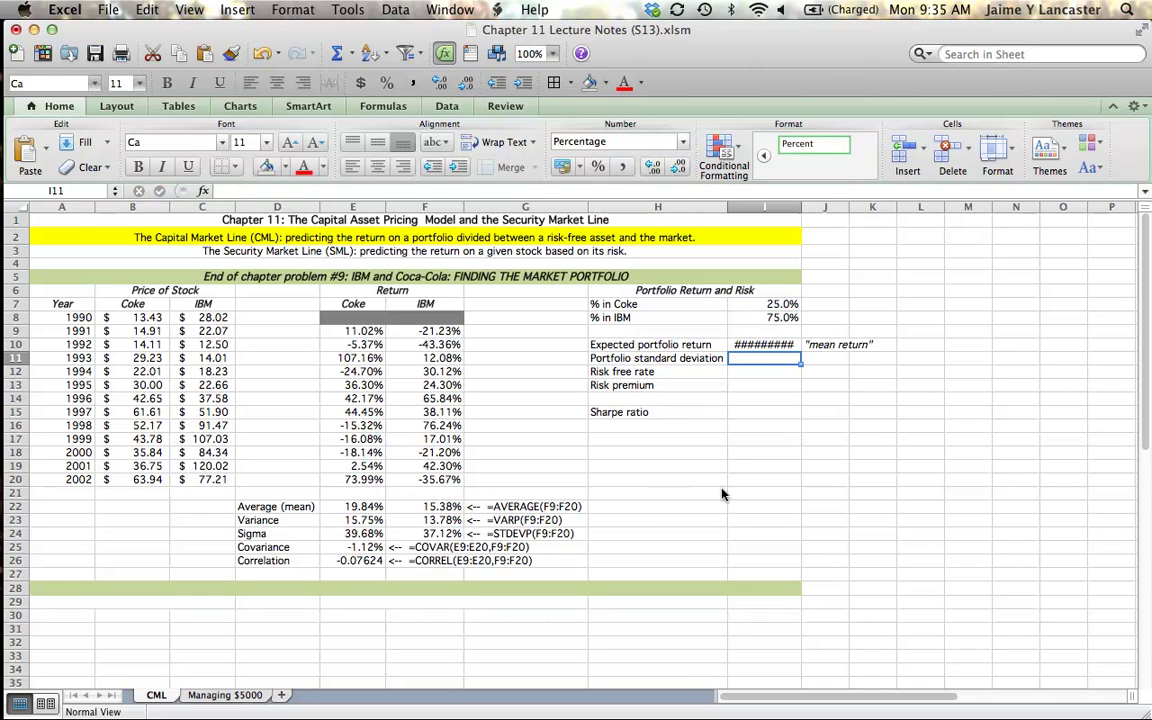
# Format the expected return as a two-decimal percentage, showing 16.49%.
pyautogui.press('Up')
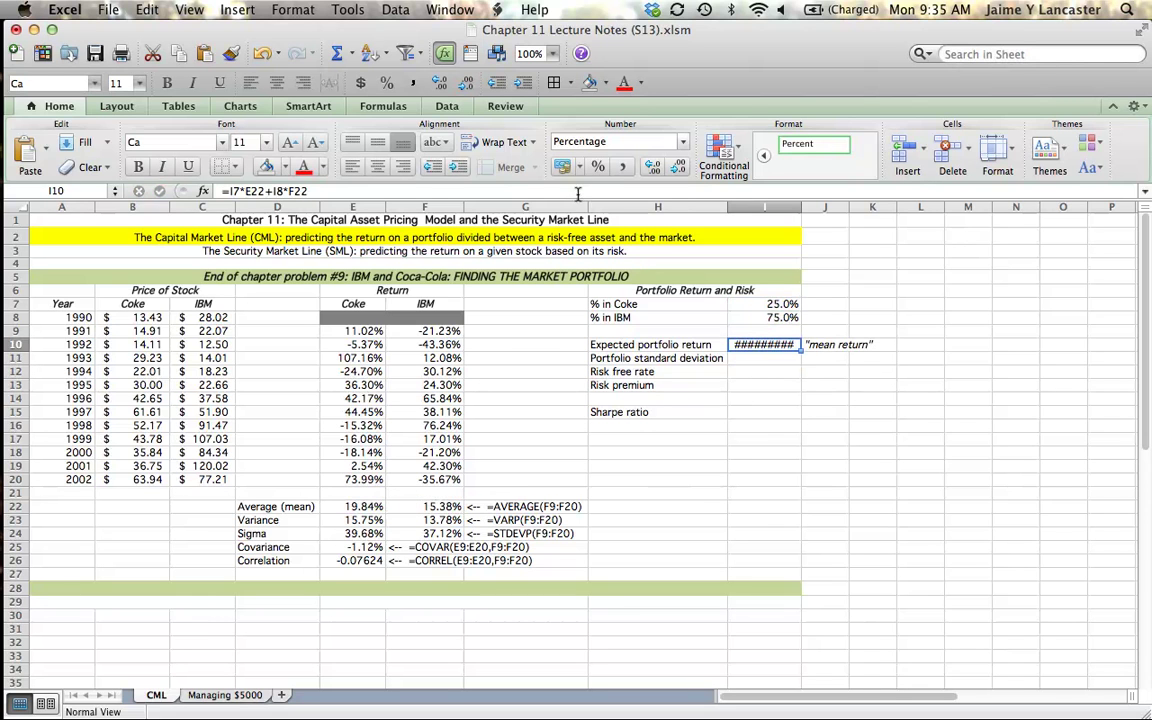
pyautogui.click(597, 167)
pyautogui.click(651, 167)
pyautogui.click(651, 167)
pyautogui.click(938, 545)
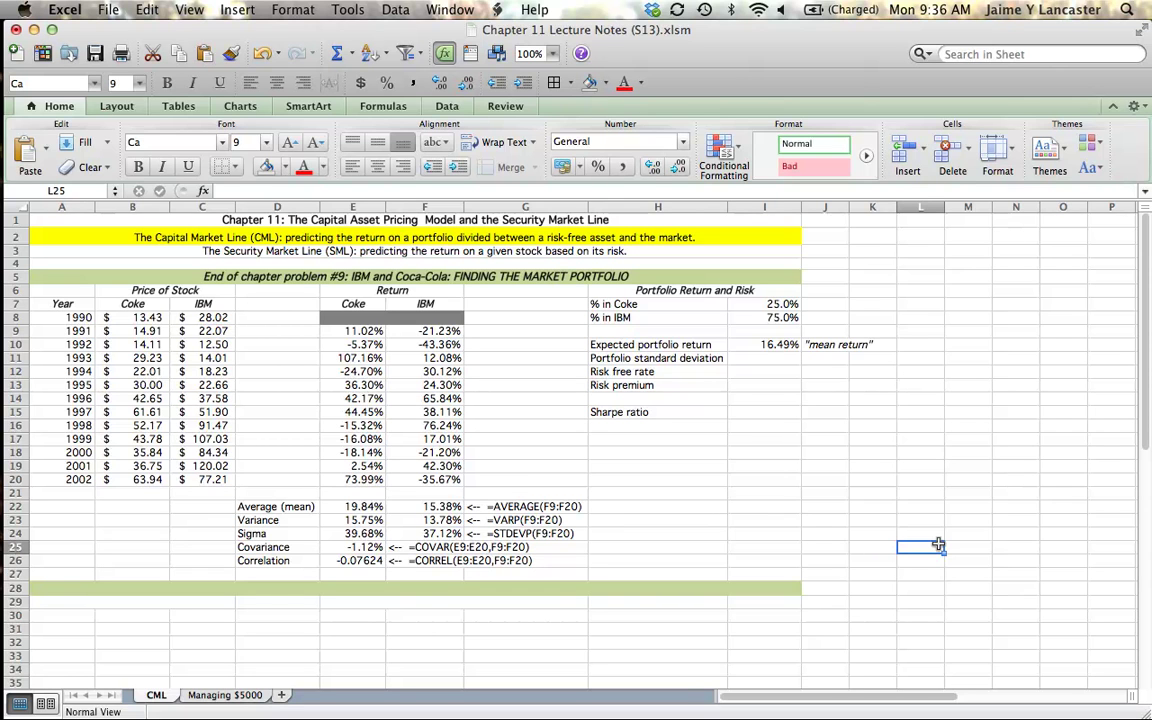
# Start the I11 formula =SQRT(I7^2*E23+I8^2*F23 with both weighted variances.
pyautogui.click(776, 357)
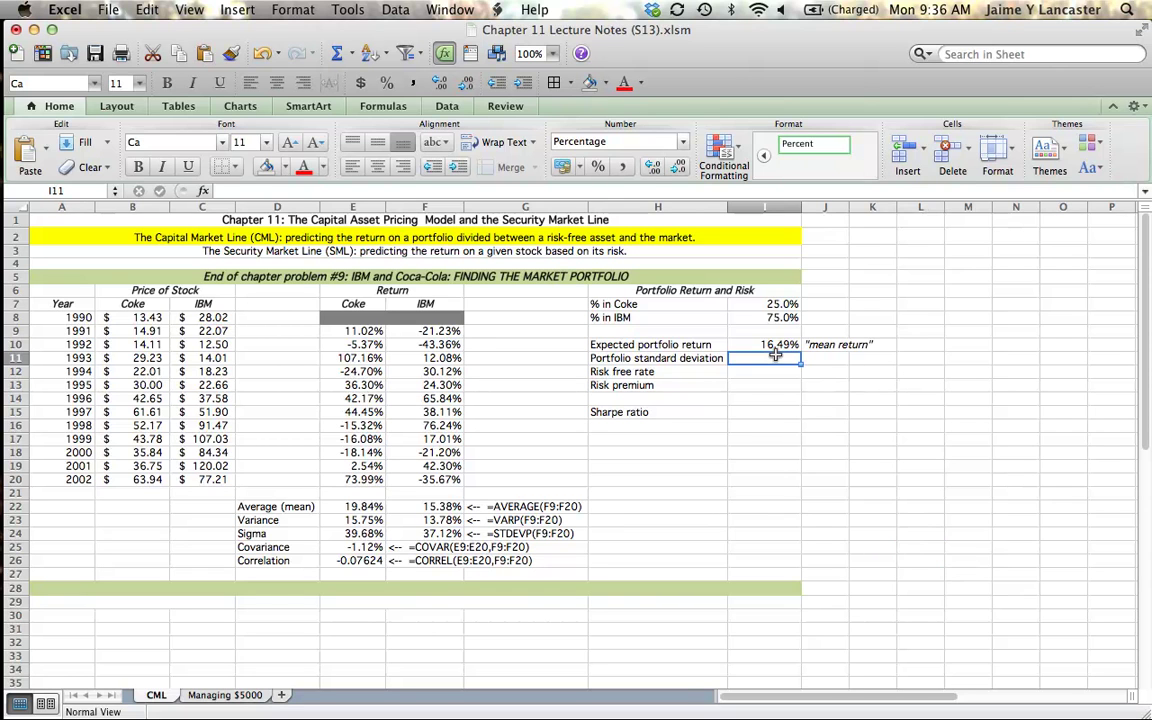
pyautogui.write('=sTDEVP')
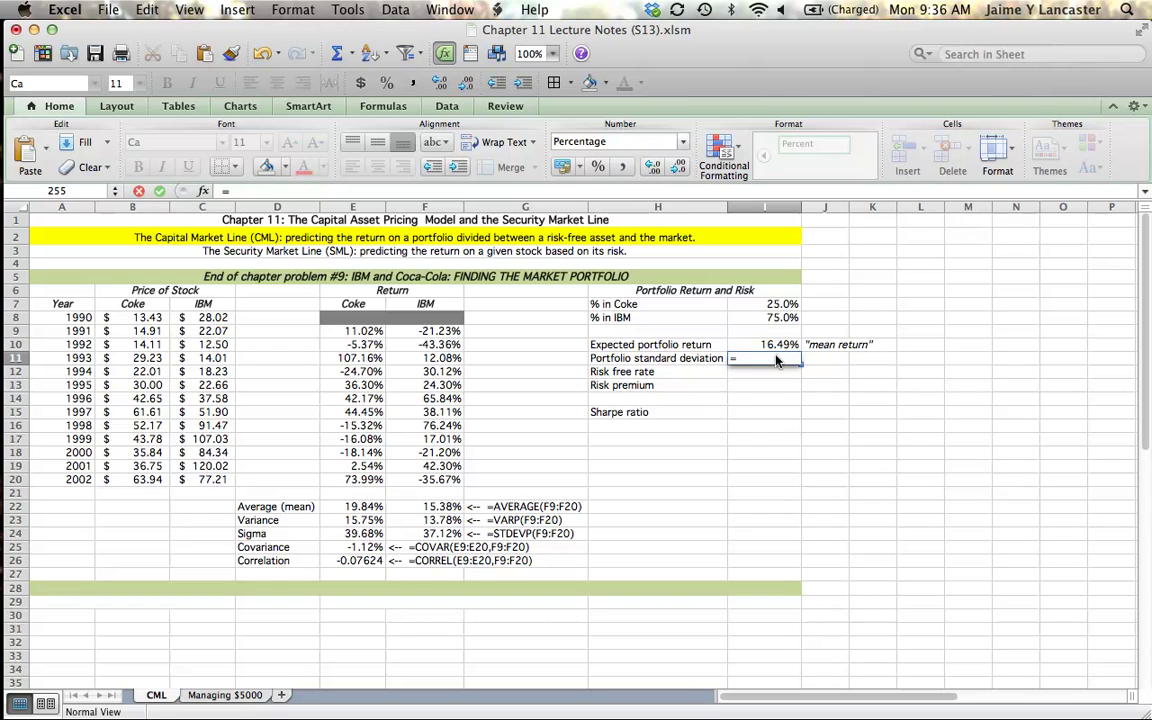
pyautogui.press('BackSpace')
pyautogui.press('BackSpace')
pyautogui.press('BackSpace')
pyautogui.press('BackSpace')
pyautogui.press('BackSpace')
pyautogui.write('qrt(')
pyautogui.click(774, 306)
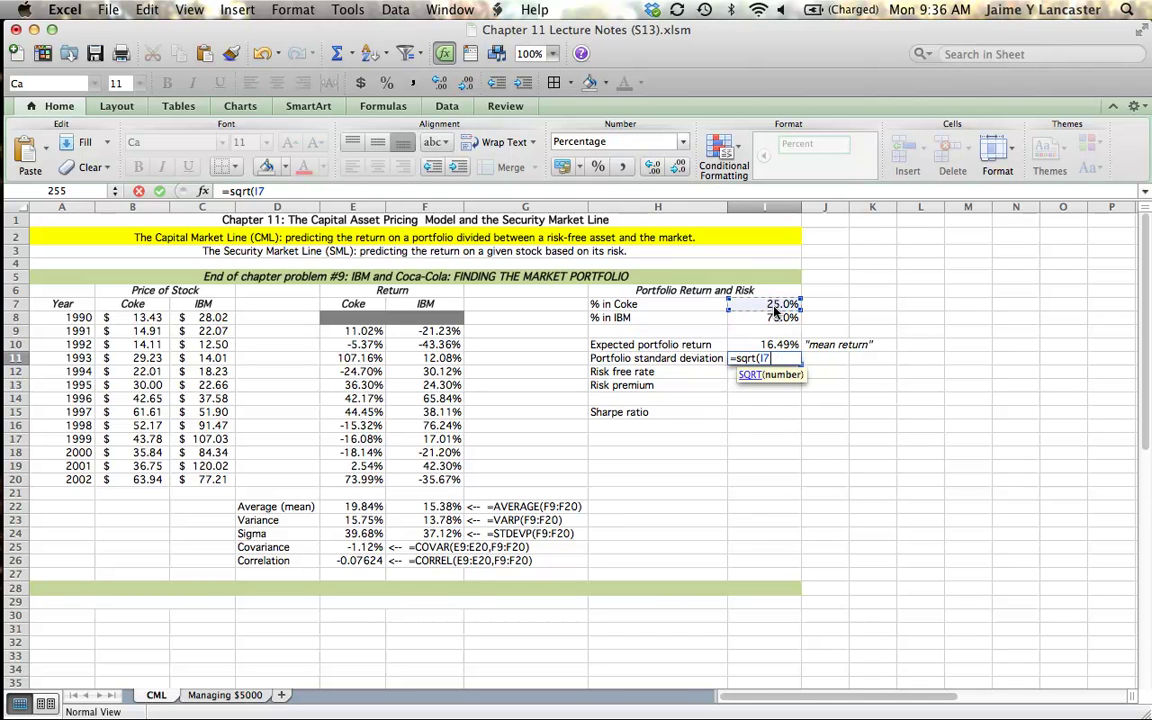
pyautogui.write('^')
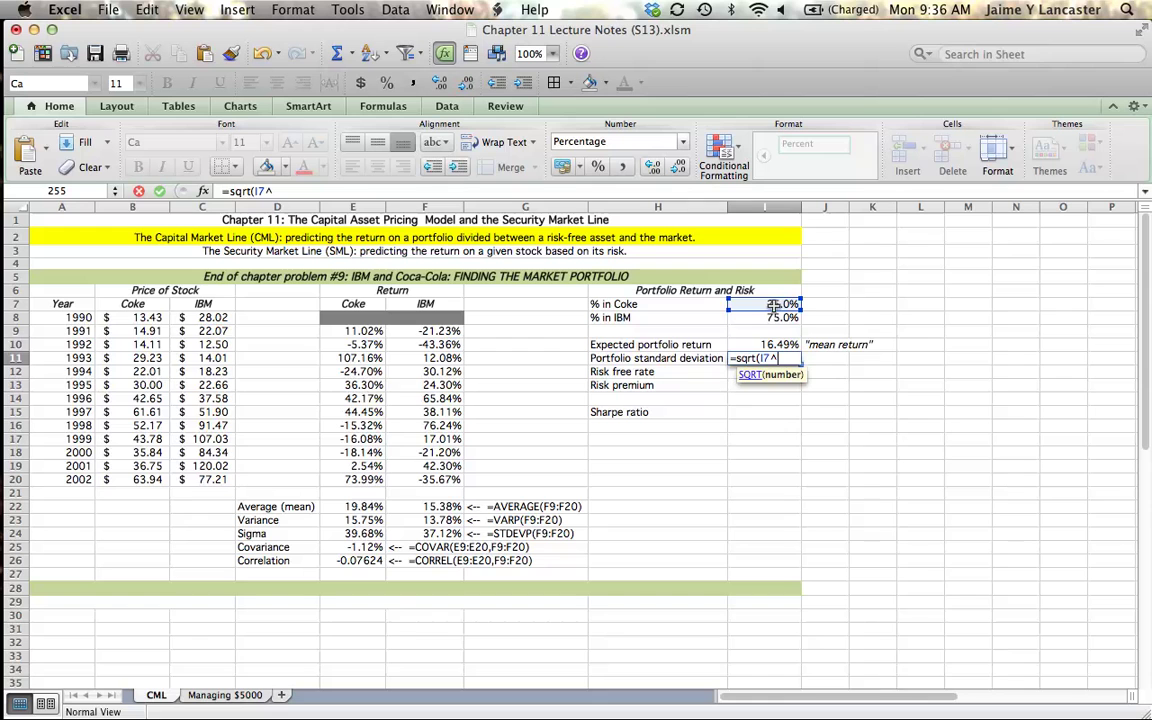
pyautogui.write('2*')
pyautogui.click(368, 520)
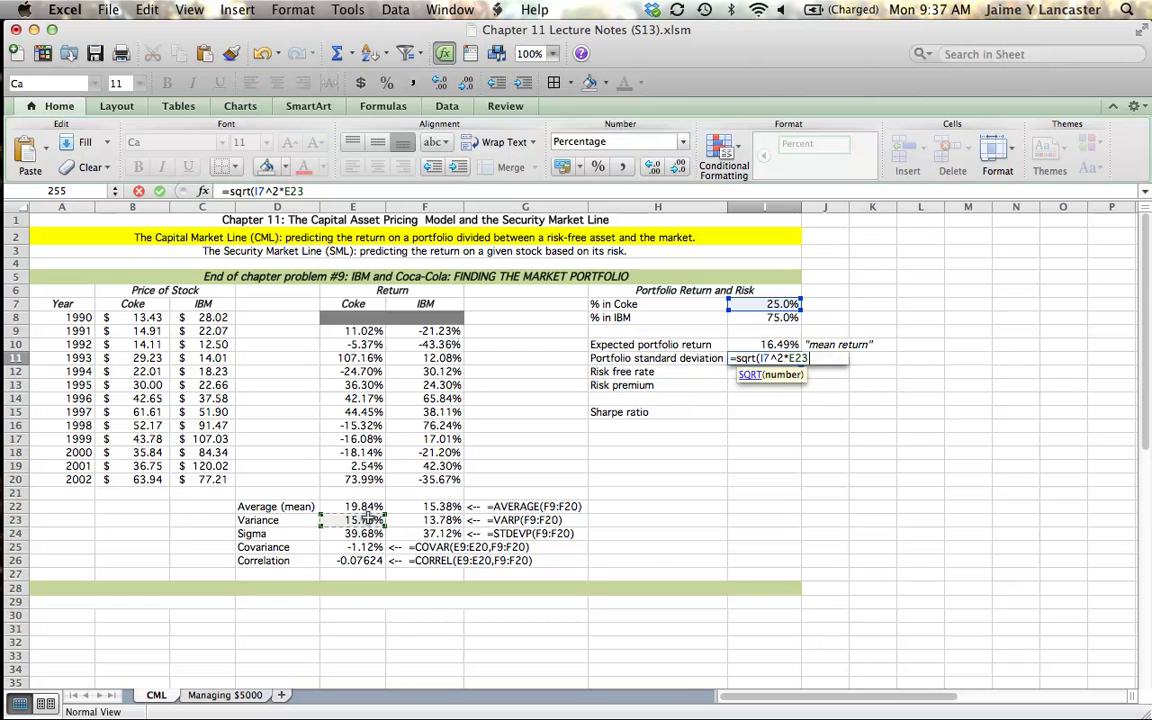
pyautogui.write('+')
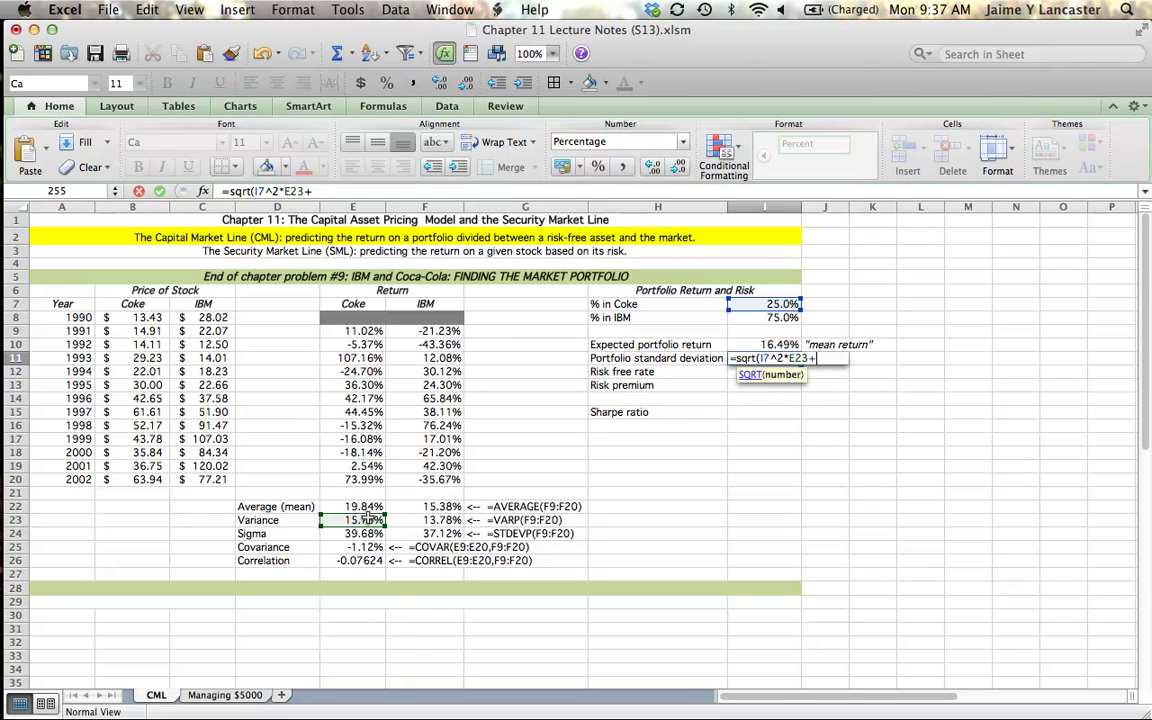
pyautogui.click(770, 319)
pyautogui.write('^2*')
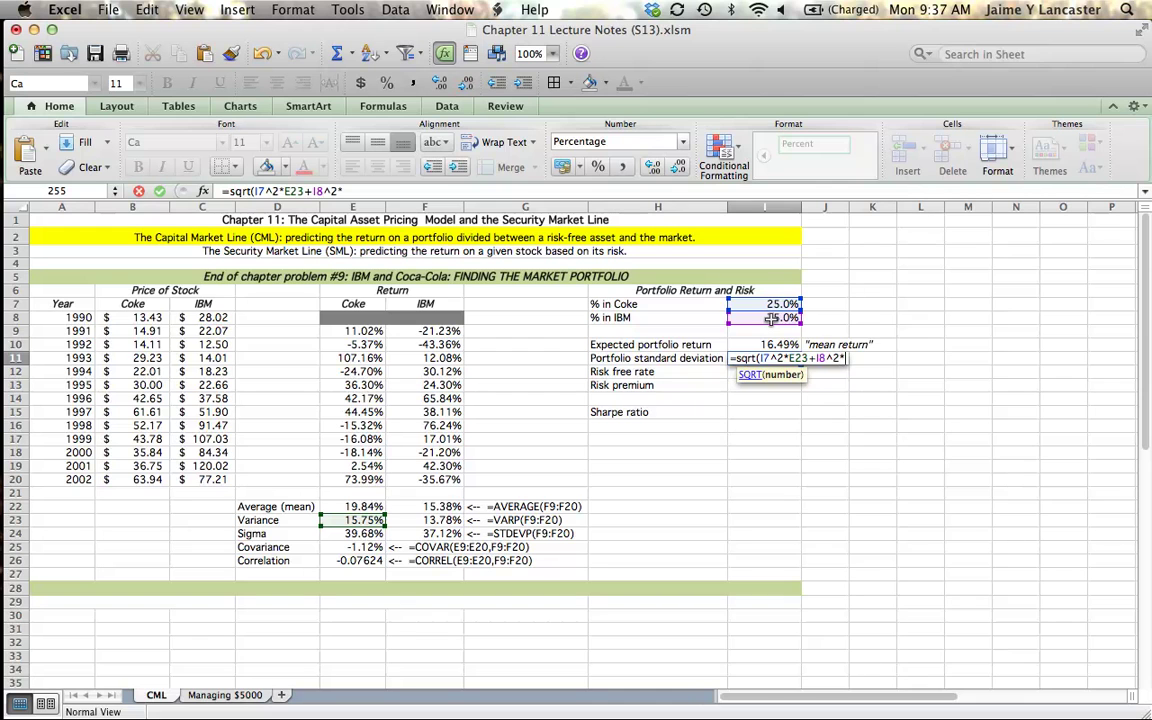
pyautogui.click(441, 519)
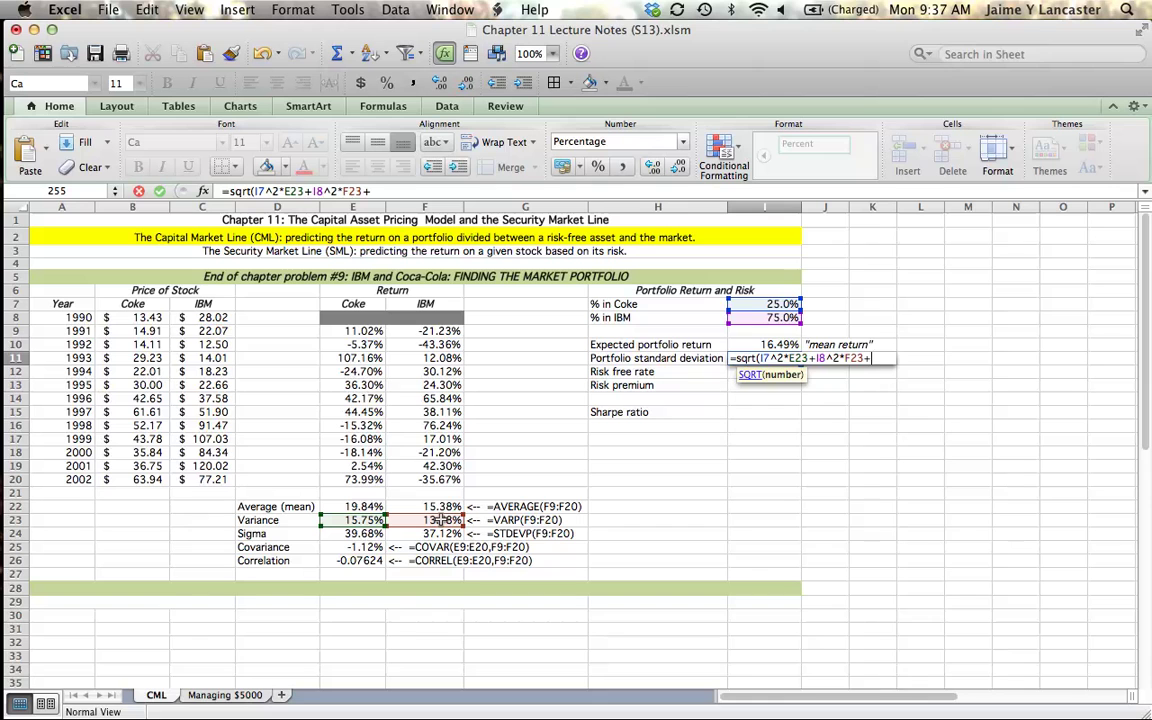
# Add the covariance term +2*I7*I8*E25 and commit, giving a standard deviation of 28.84%.
pyautogui.write('+2*')
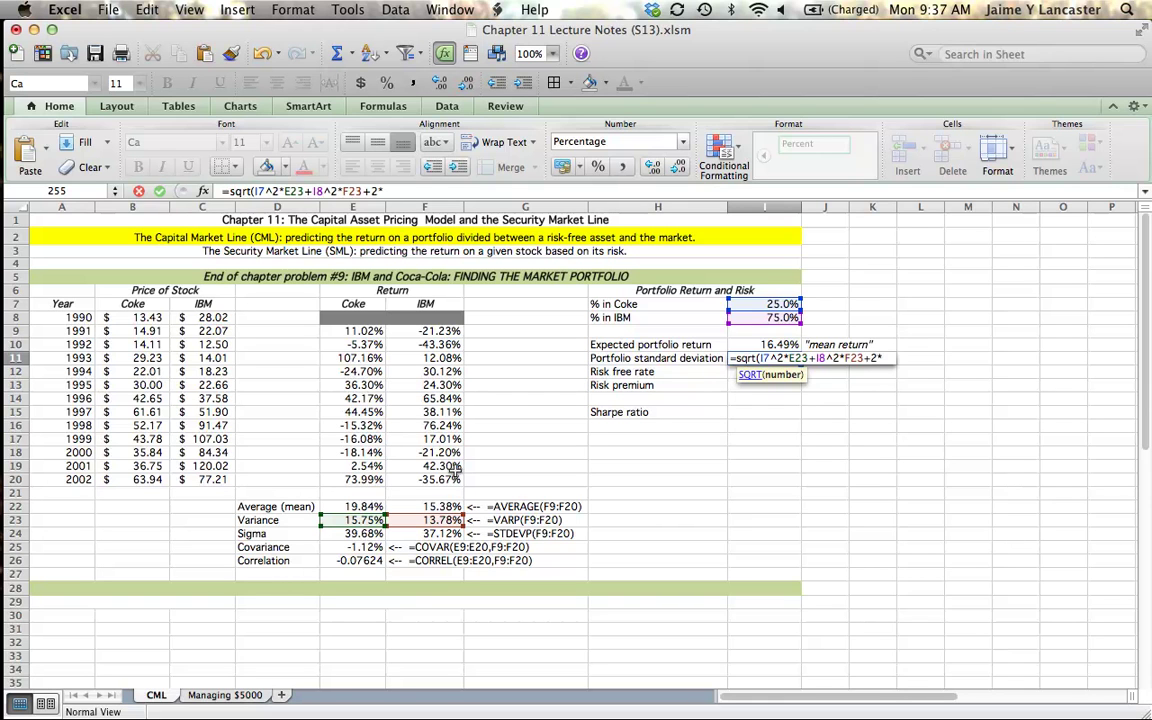
pyautogui.click(759, 306)
pyautogui.write('*')
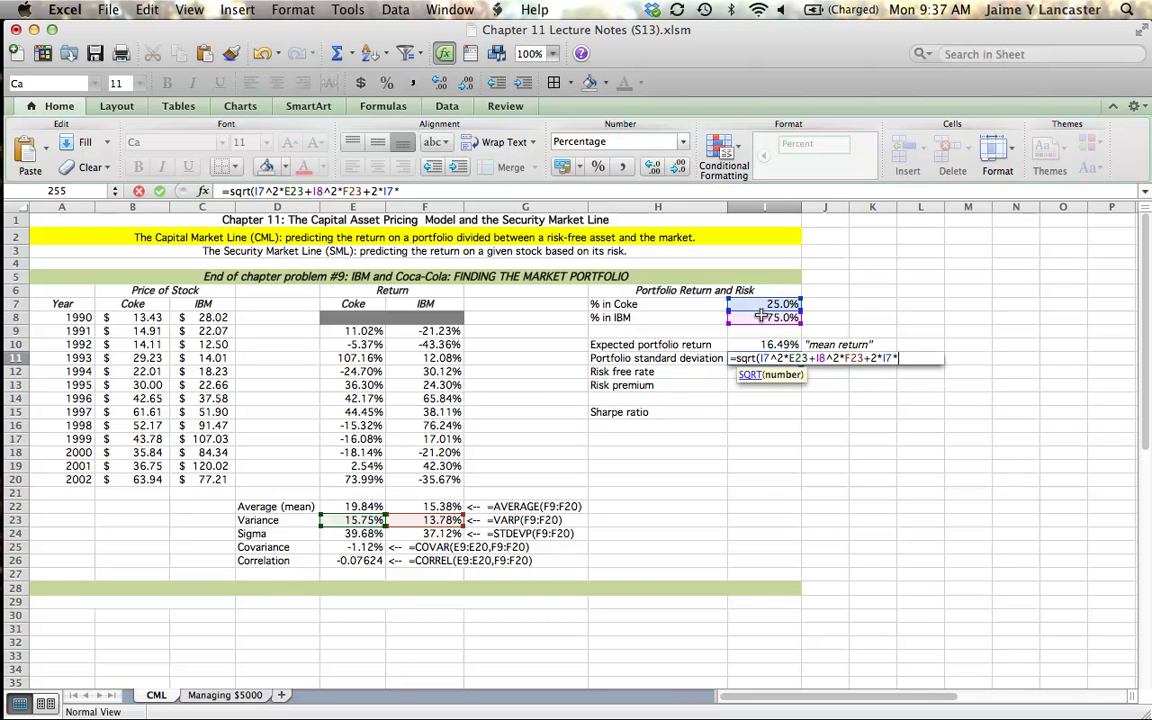
pyautogui.click(761, 319)
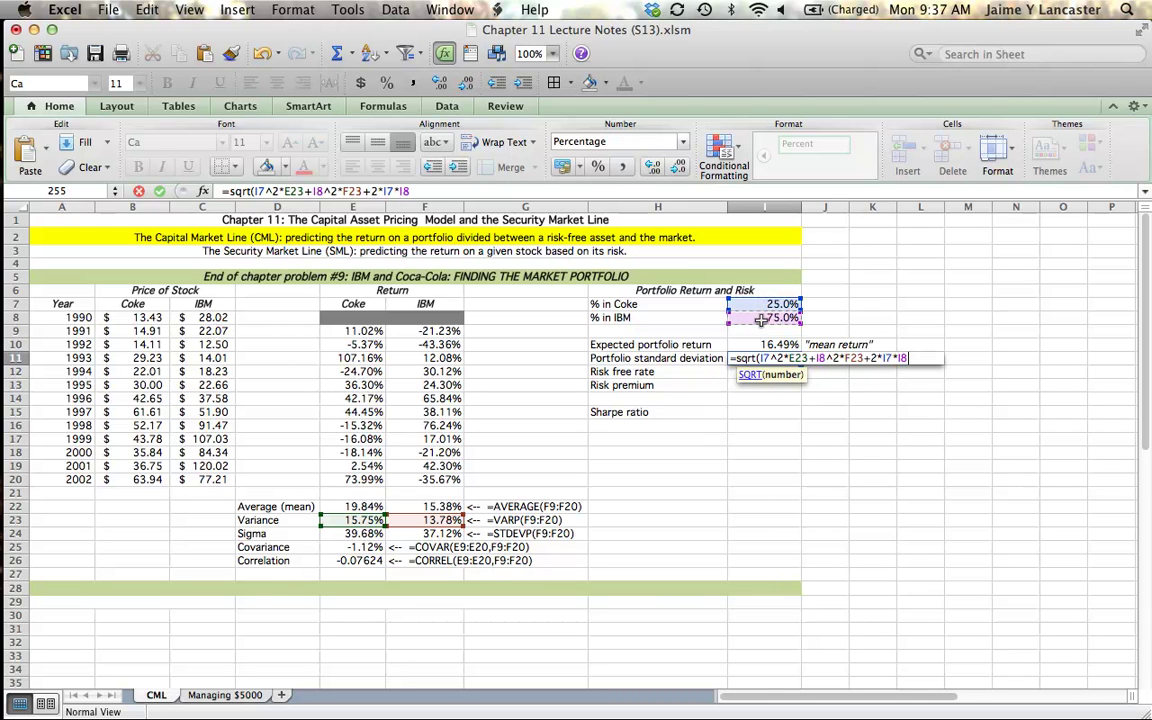
pyautogui.write('*')
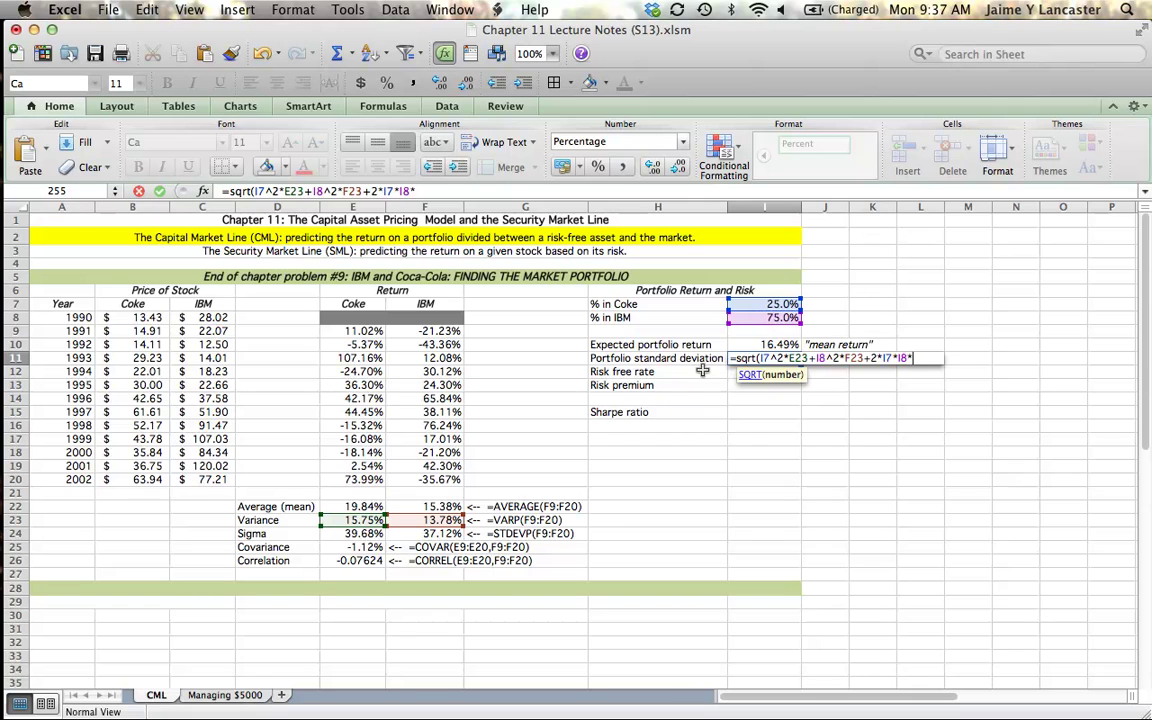
pyautogui.click(362, 547)
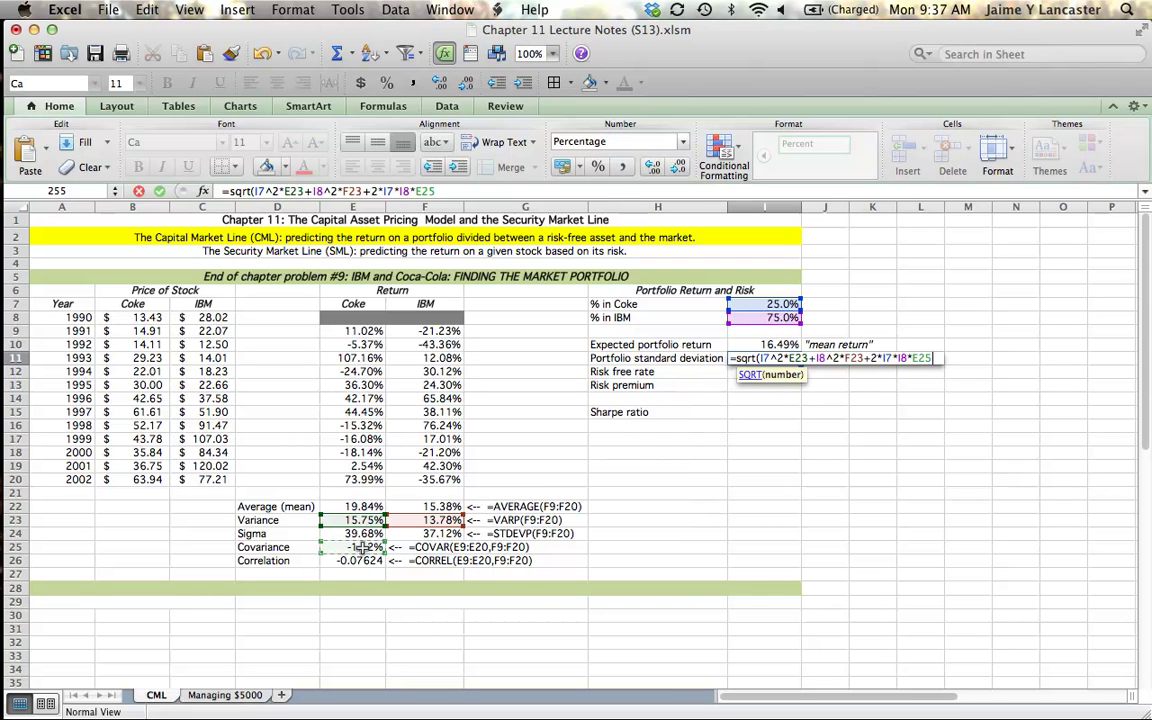
pyautogui.press('Return')
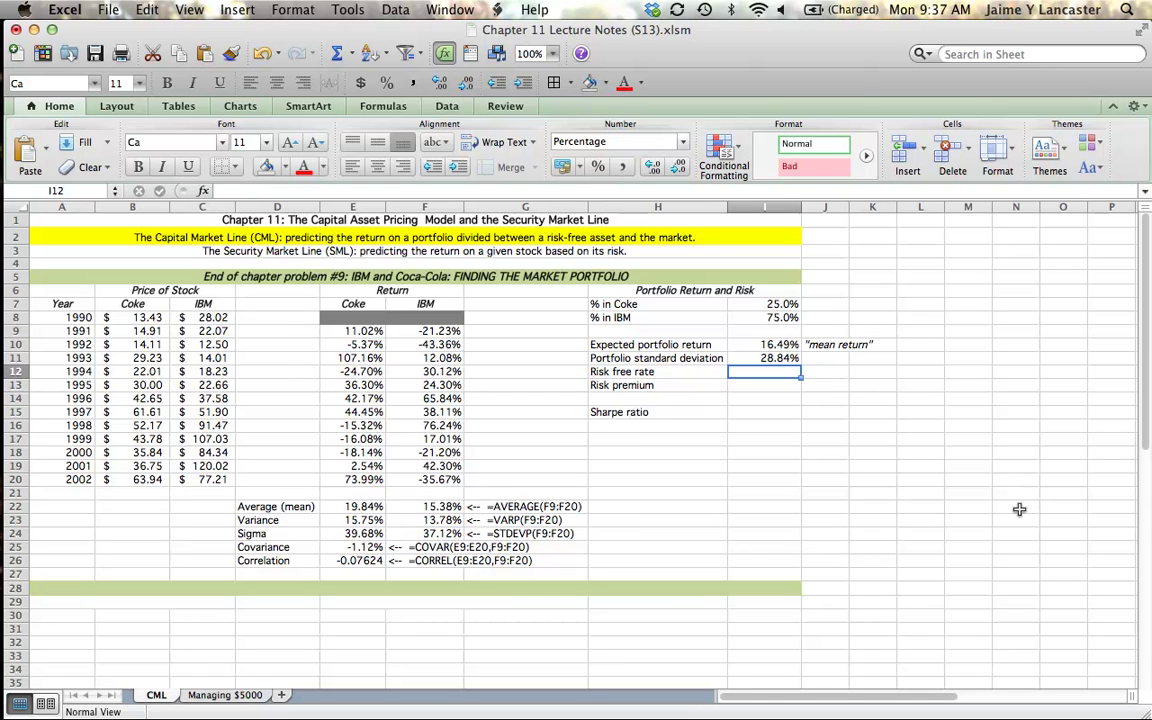
# Add a =getformula(I10) note in J10 and fill it down to J11.
pyautogui.click(822, 347)
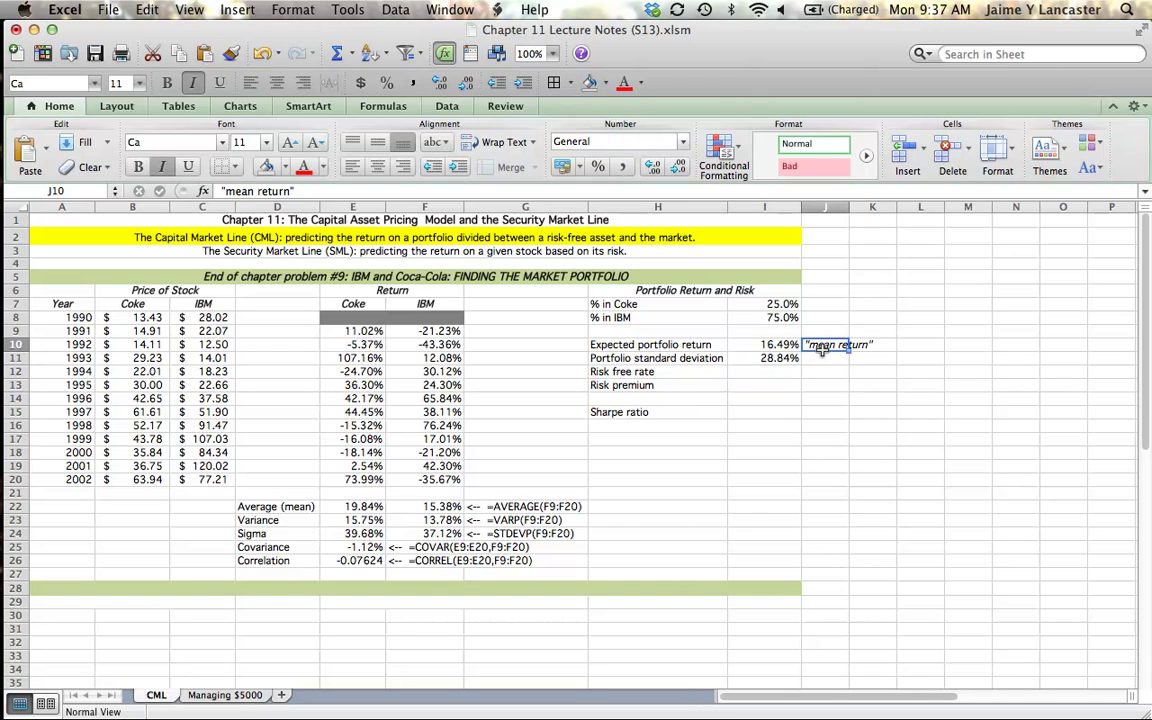
pyautogui.write('=ge')
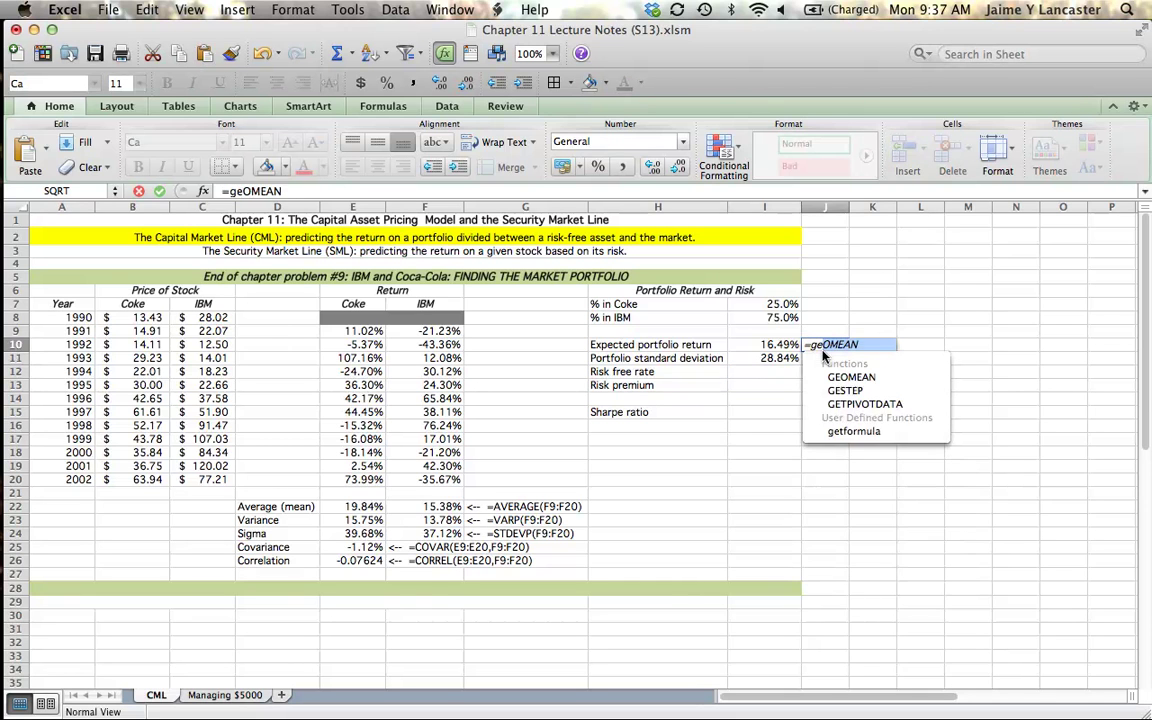
pyautogui.write('t')
pyautogui.click(854, 404)
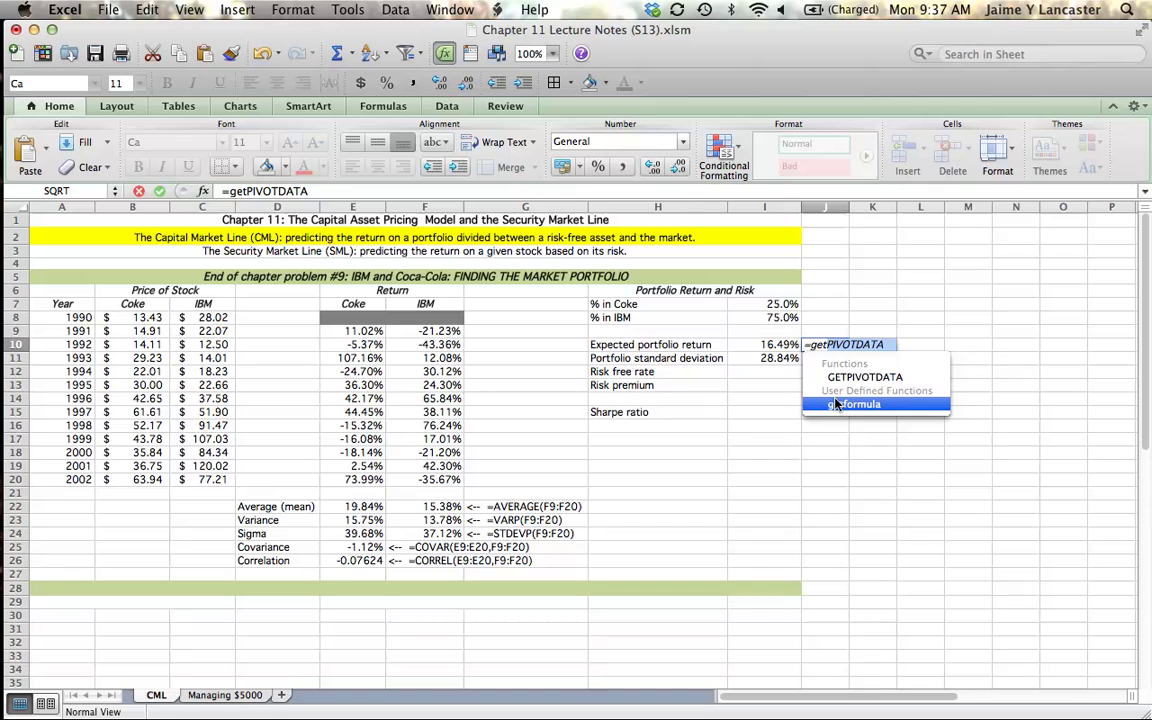
pyautogui.press('Tab')
pyautogui.click(783, 345)
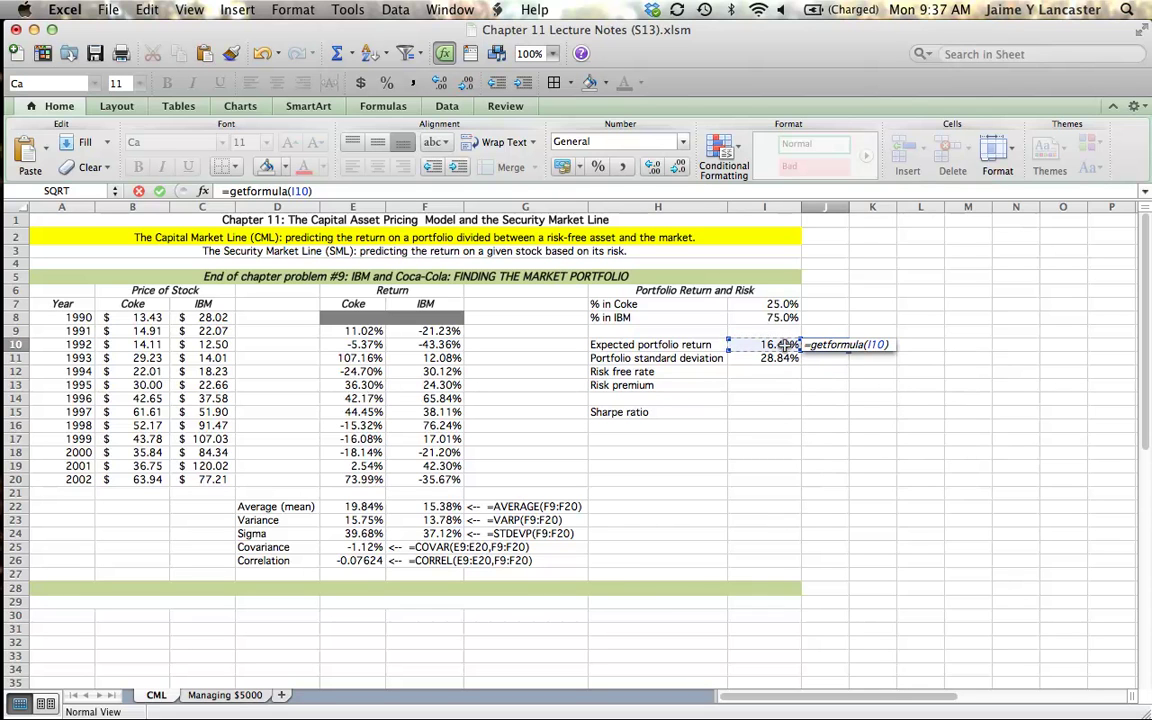
pyautogui.press('Return')
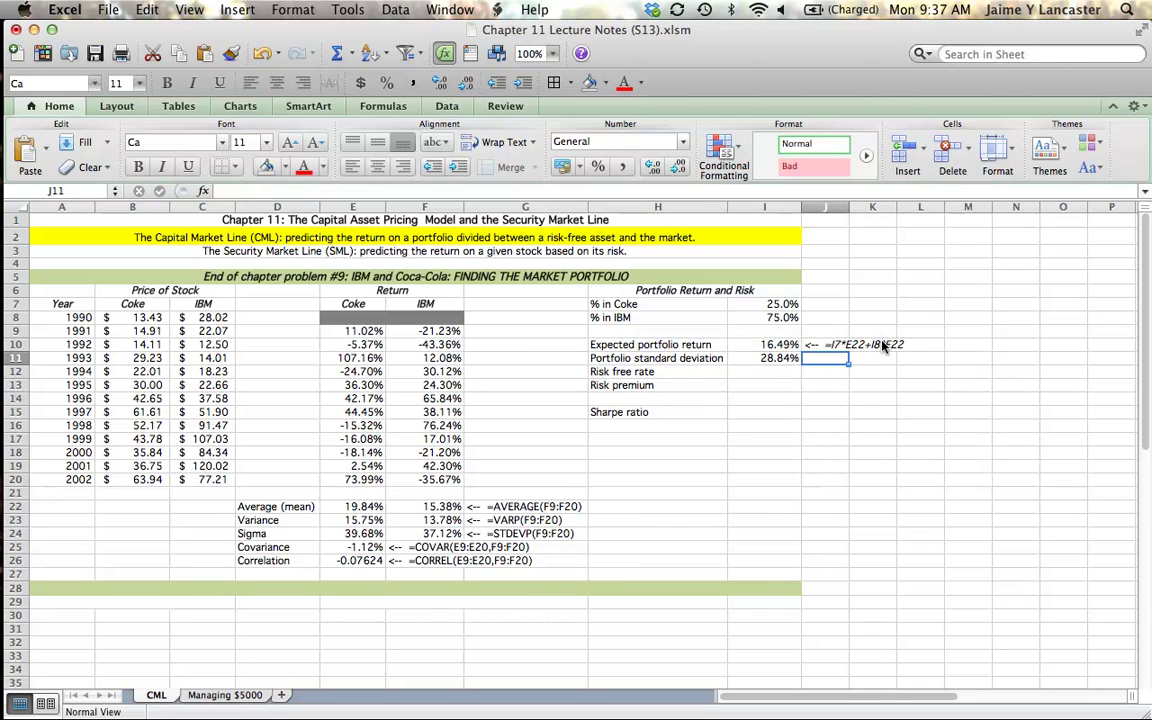
pyautogui.click(849, 348)
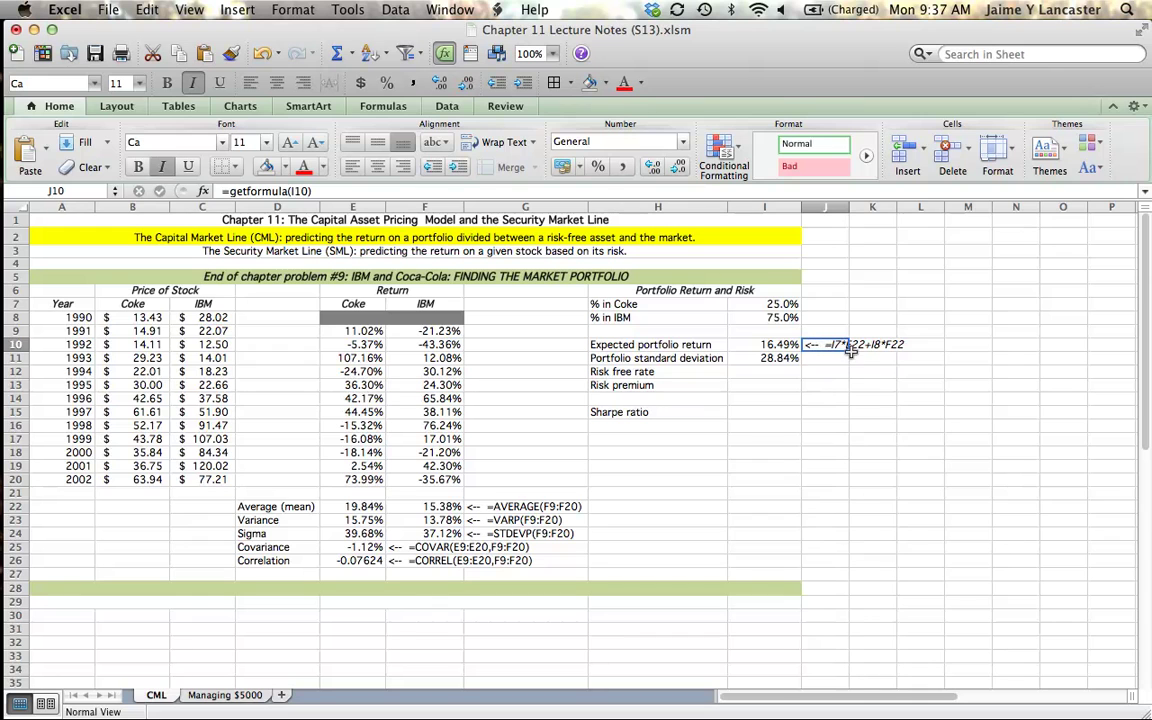
pyautogui.moveTo(849, 348); pyautogui.dragTo(851, 366)
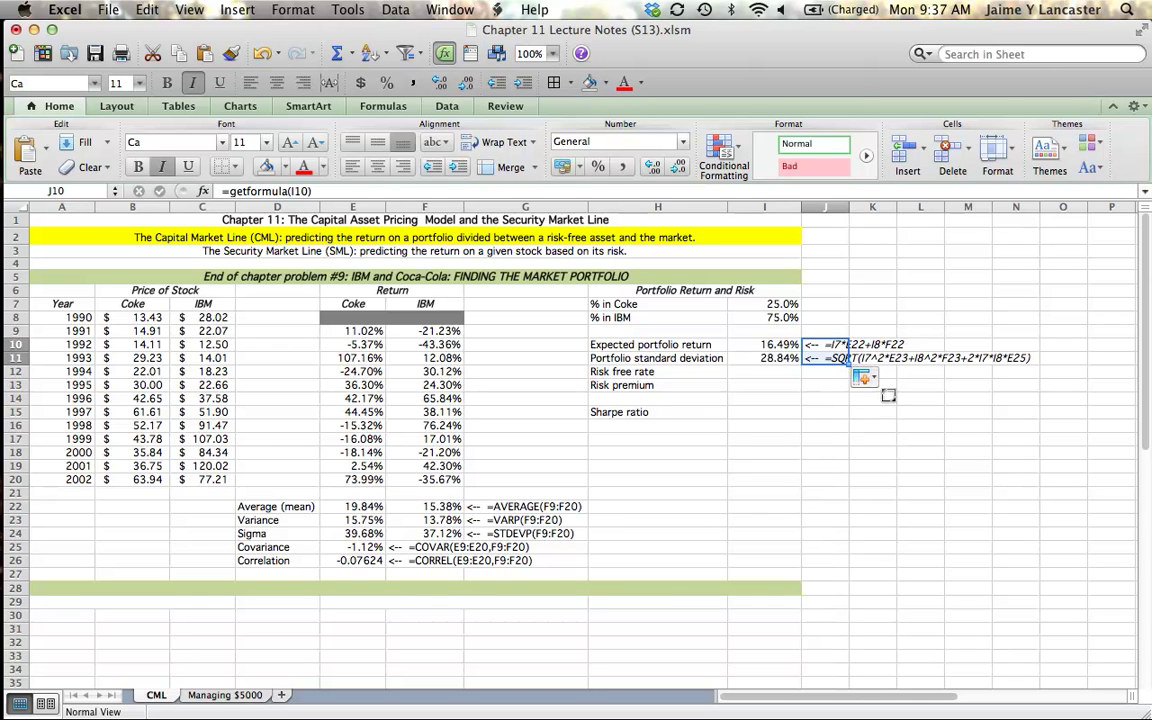
pyautogui.click(958, 441)
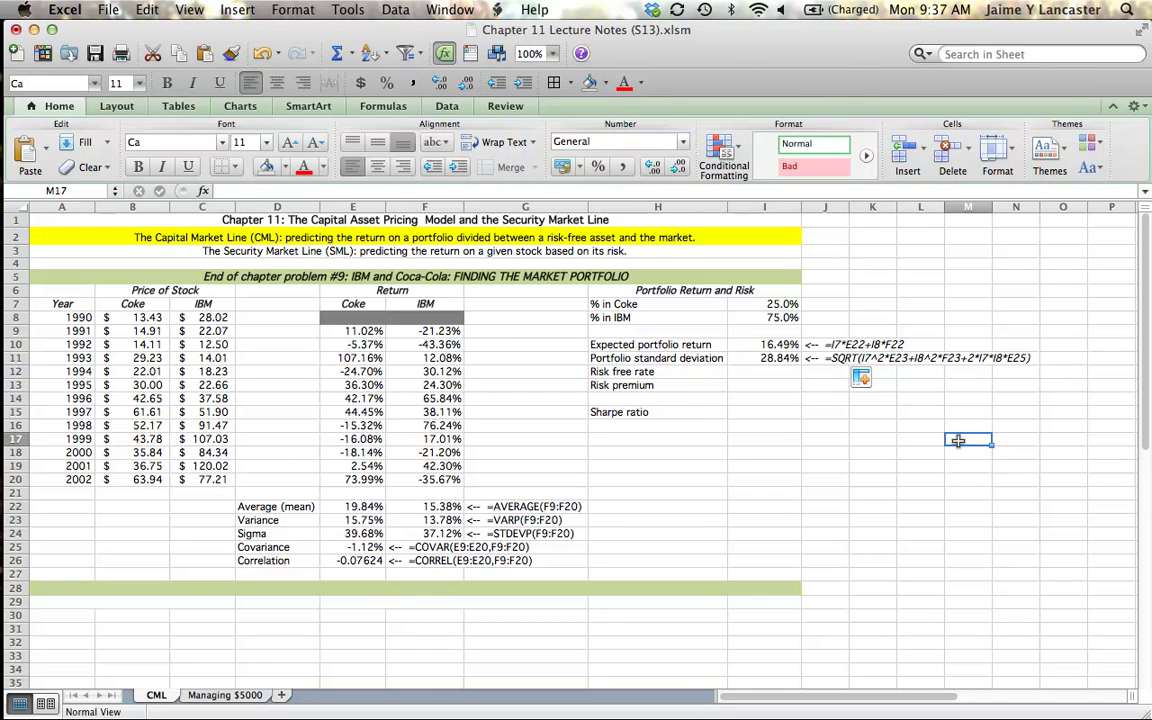
# Set the risk free rate in I12 to 5%.
pyautogui.click(768, 372)
pyautogui.write('5%')
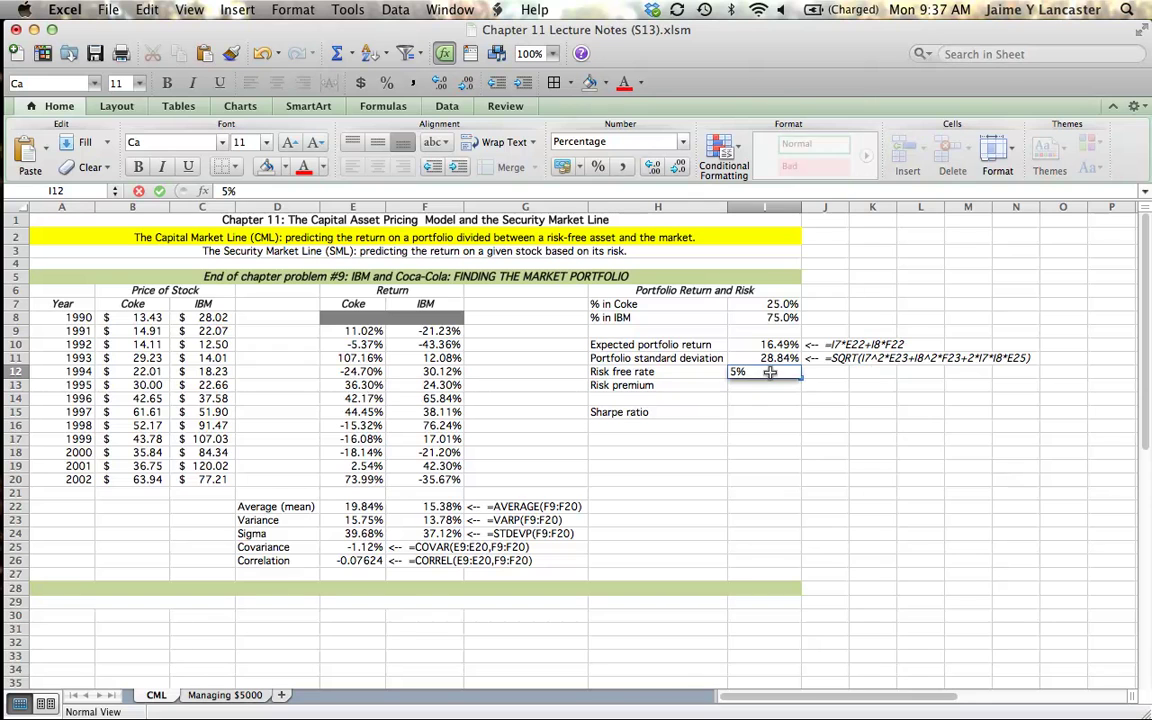
pyautogui.press('Return')
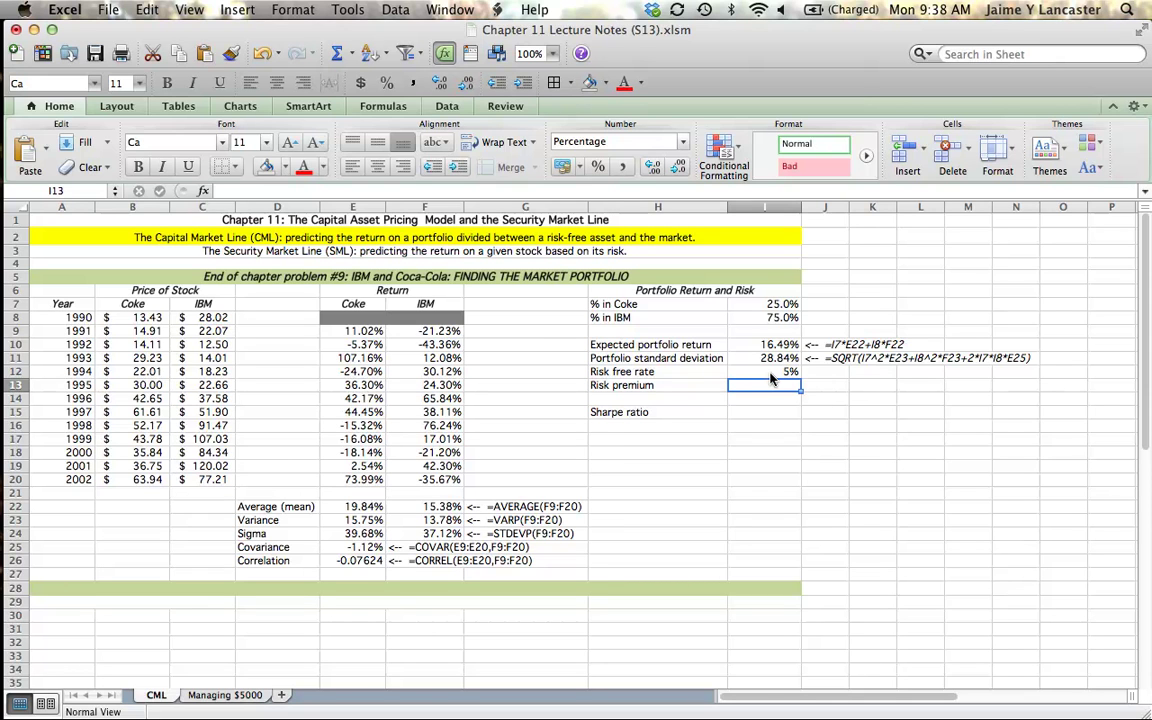
# Enter the risk premium =I10-I12 in I13, giving 11.49%.
pyautogui.write('=')
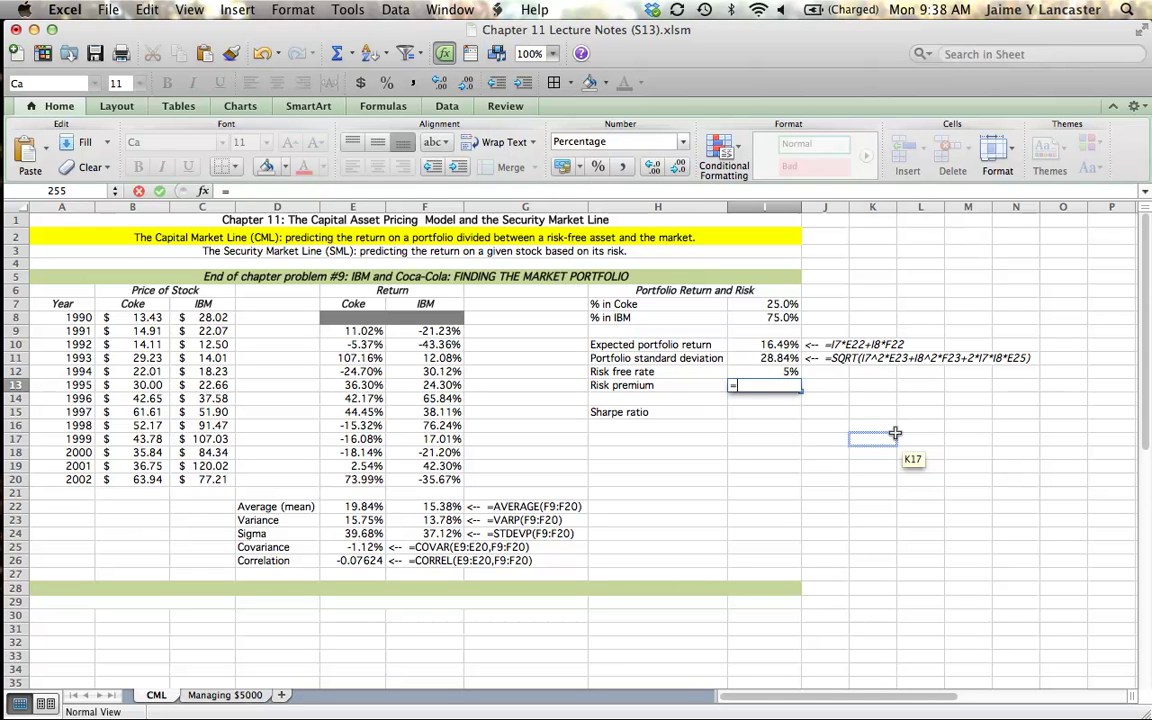
pyautogui.click(779, 345)
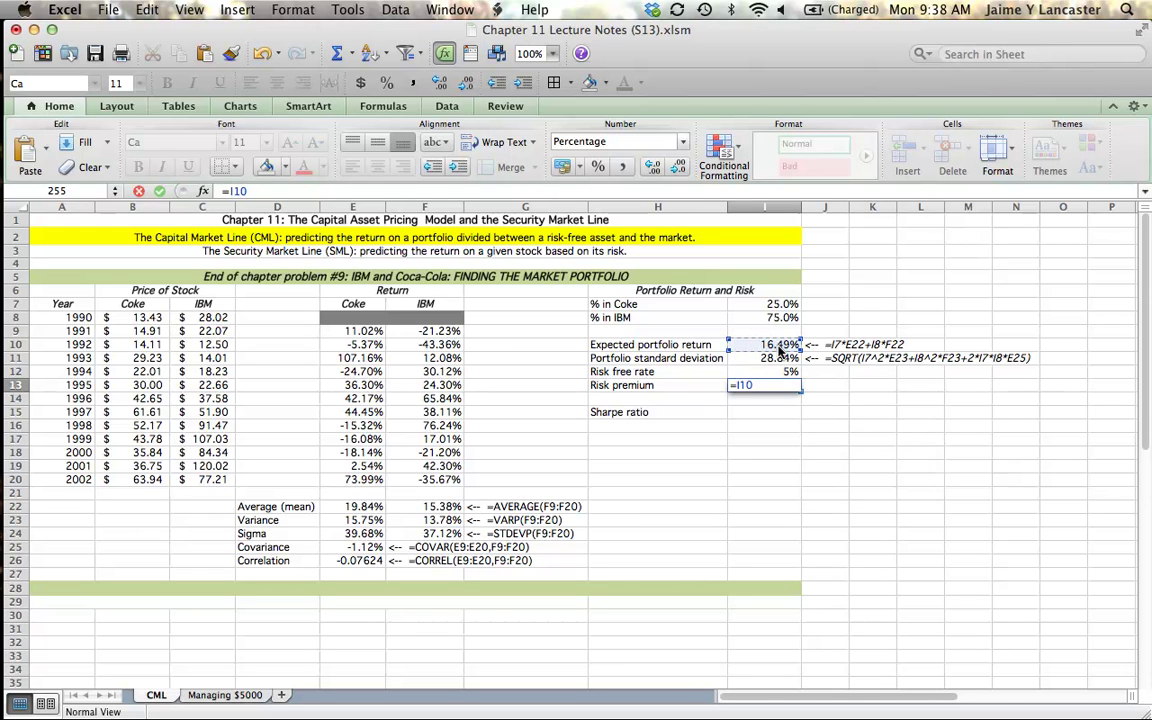
pyautogui.write('-')
pyautogui.click(733, 371)
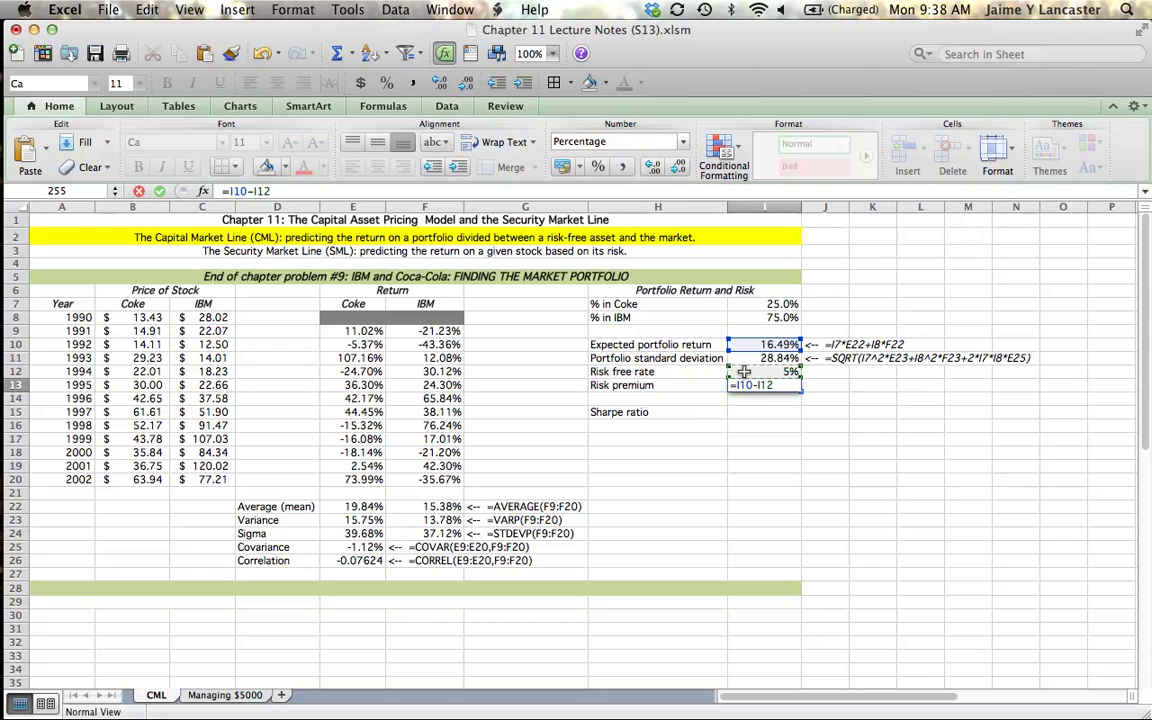
pyautogui.press('Return')
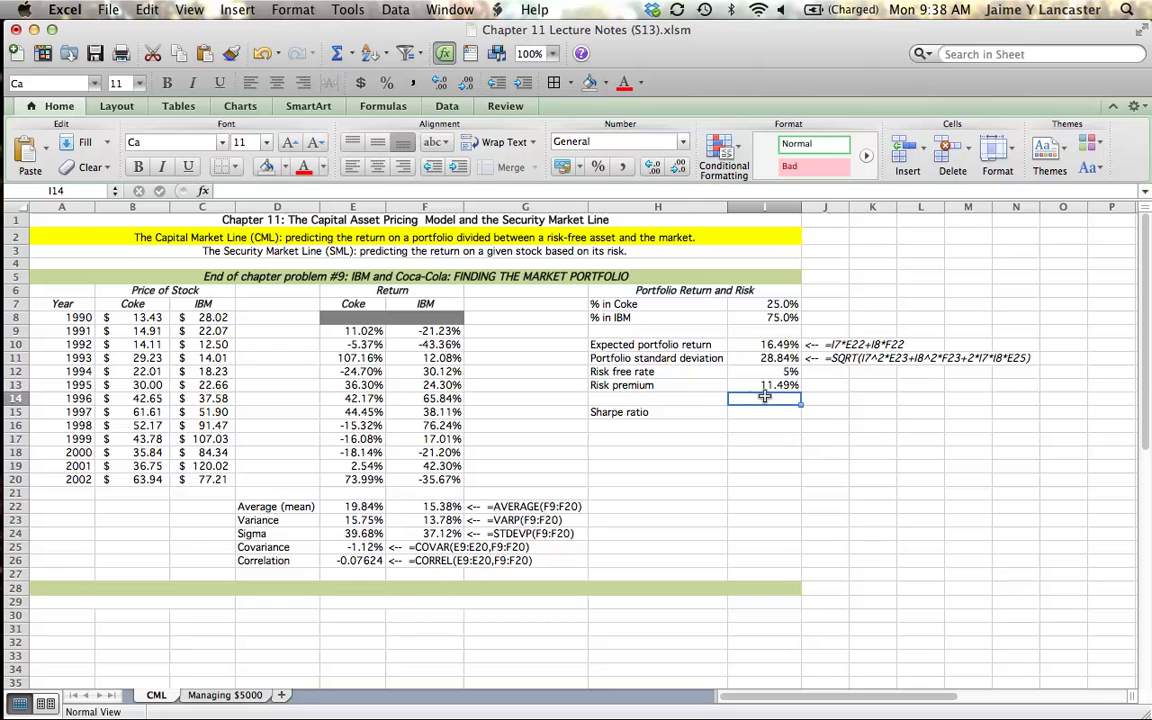
# Enter the Sharpe ratio =(I10-I12)/I11 in I15, showing 0.39855.
pyautogui.click(762, 409)
pyautogui.write('=(')
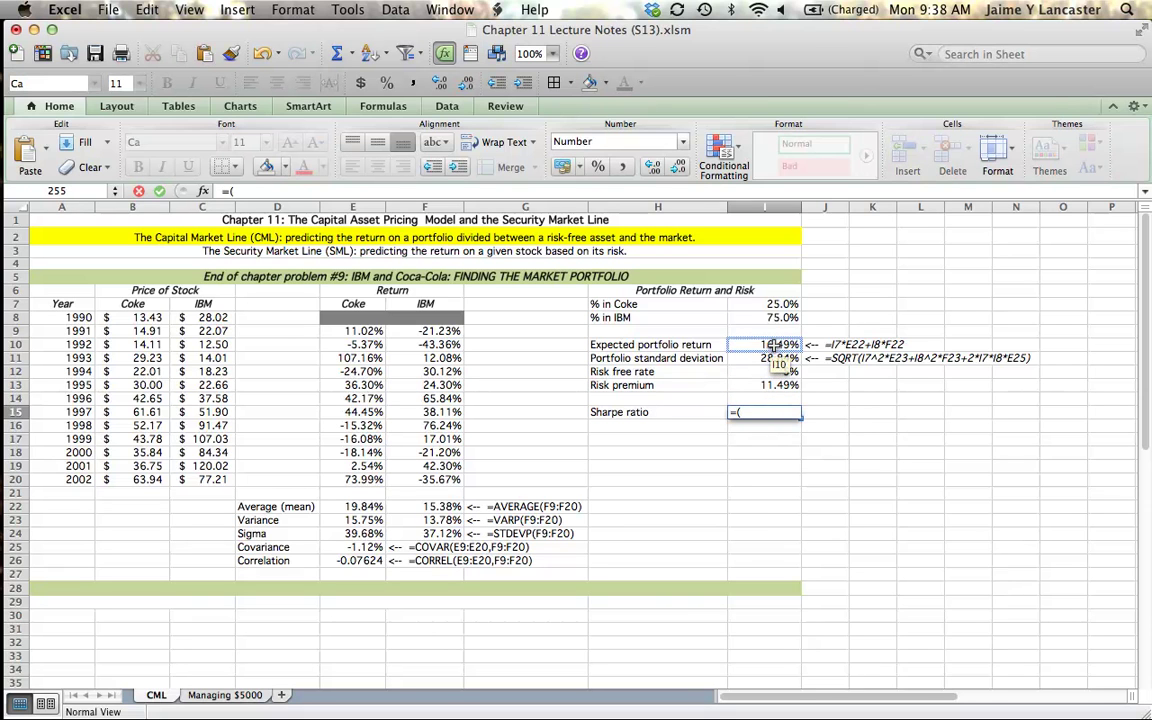
pyautogui.click(776, 346)
pyautogui.write('-')
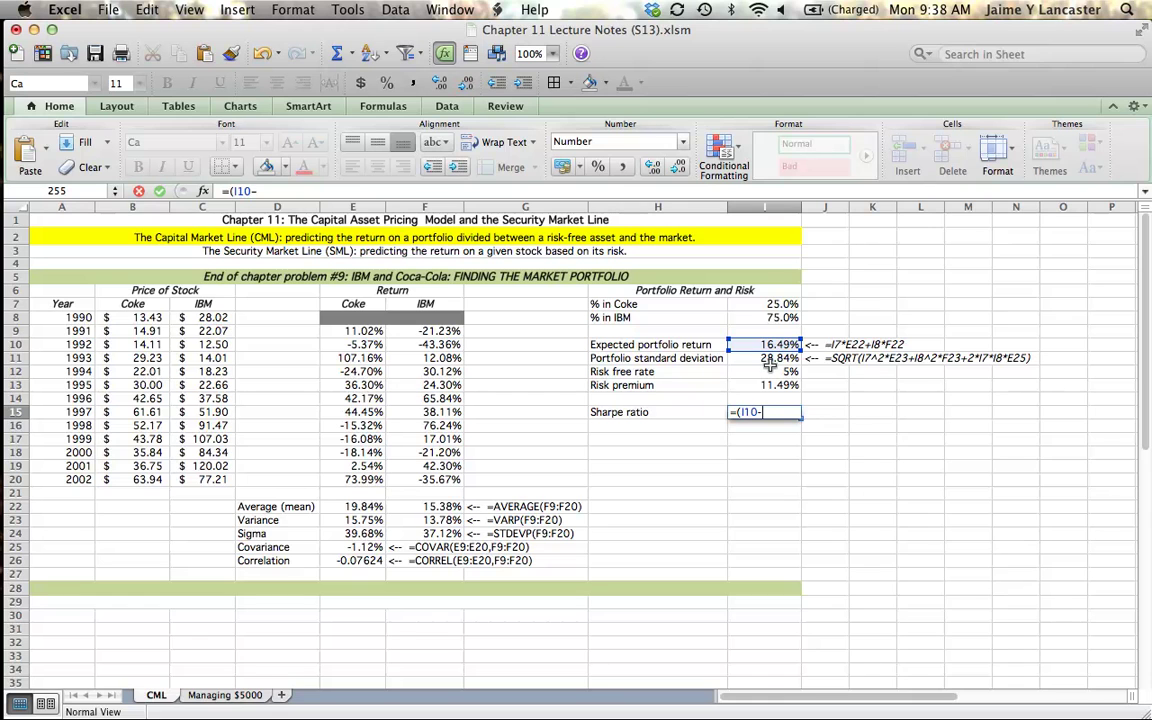
pyautogui.click(774, 372)
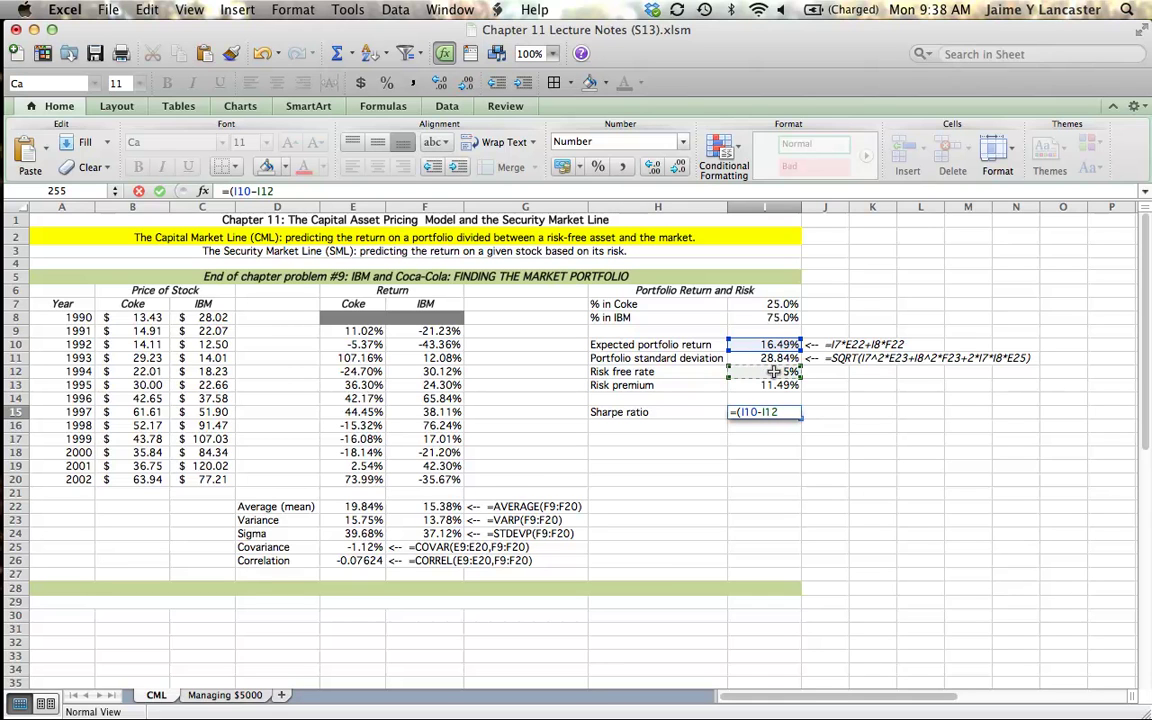
pyautogui.write(')/')
pyautogui.click(776, 358)
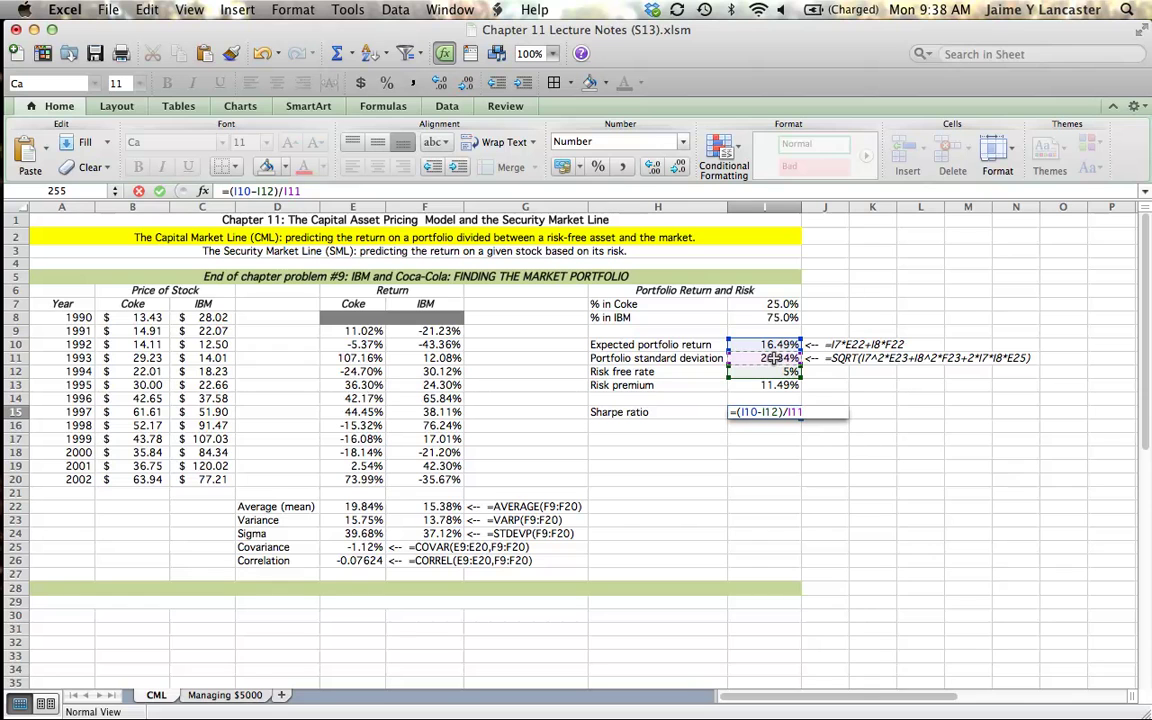
pyautogui.press('Return')
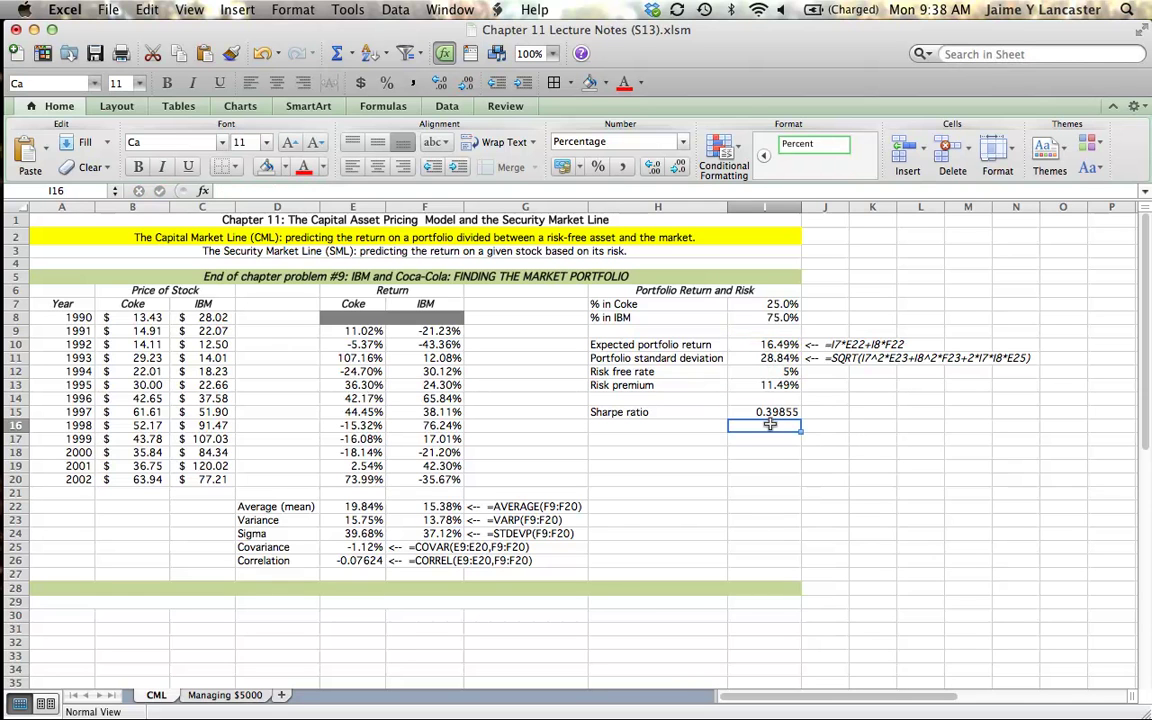
pyautogui.click(770, 413)
pyautogui.click(774, 463)
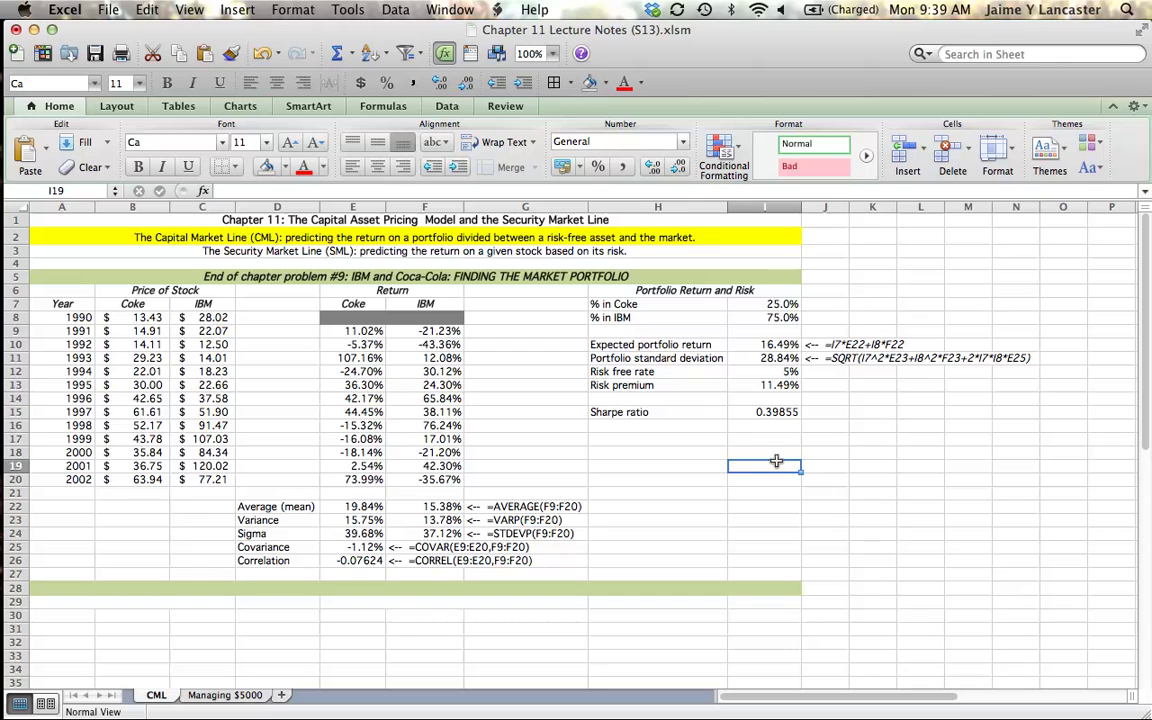
pyautogui.click(760, 412)
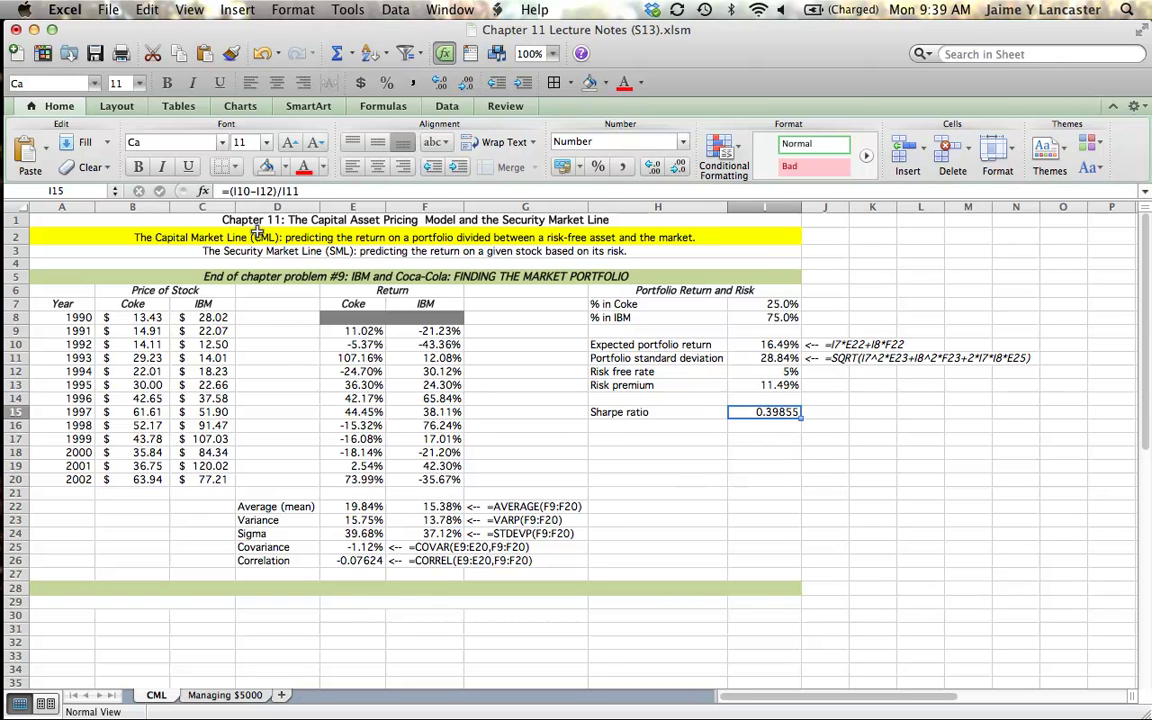
# Run Solver to maximise $I$15 by changing $I$7, reaching 0.48499 at 54.5% Coke.
pyautogui.click(448, 107)
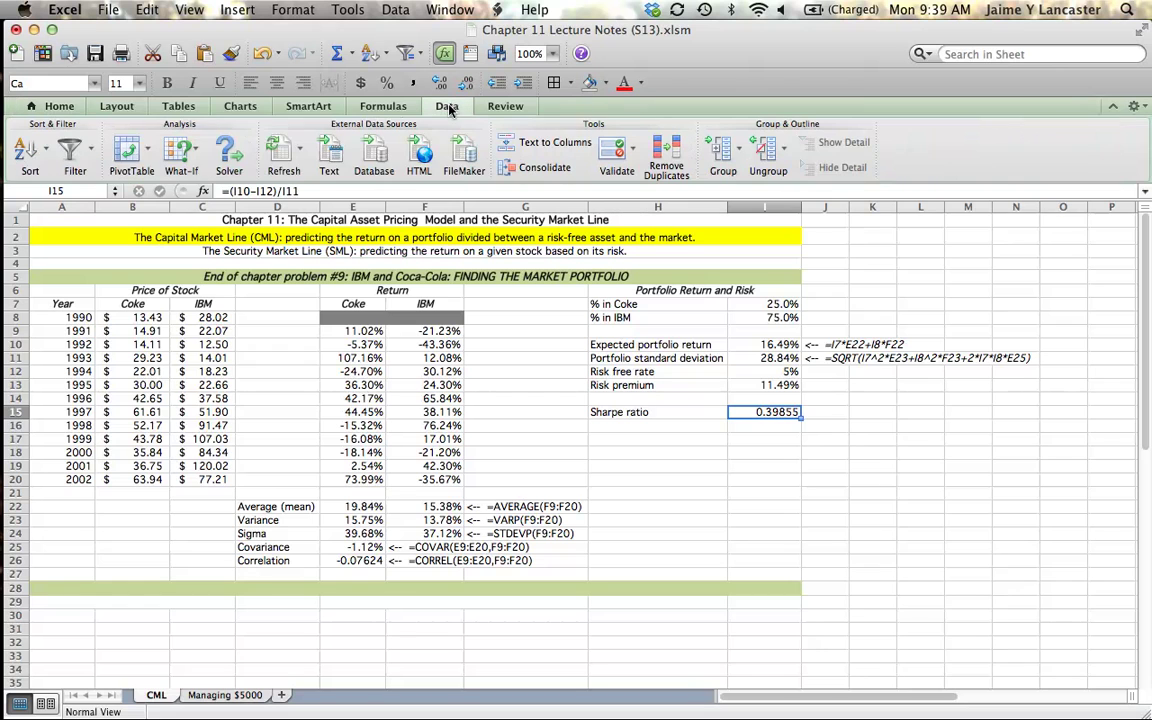
pyautogui.click(240, 157)
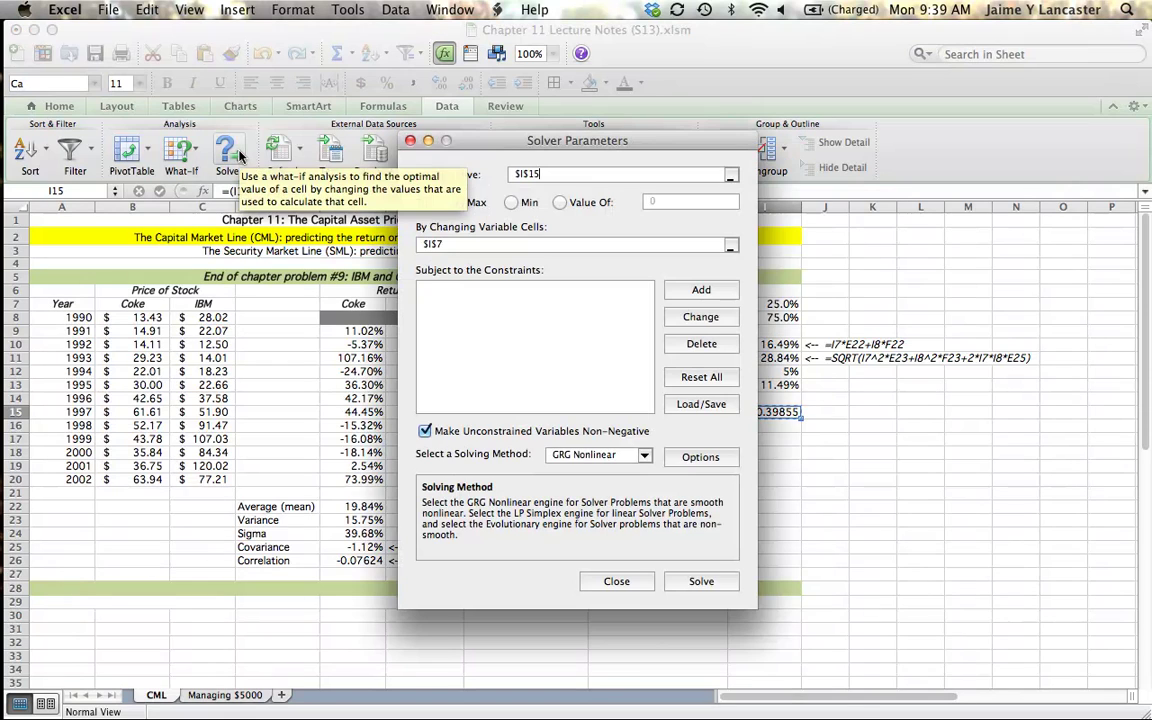
pyautogui.moveTo(598, 146); pyautogui.dragTo(348, 86)
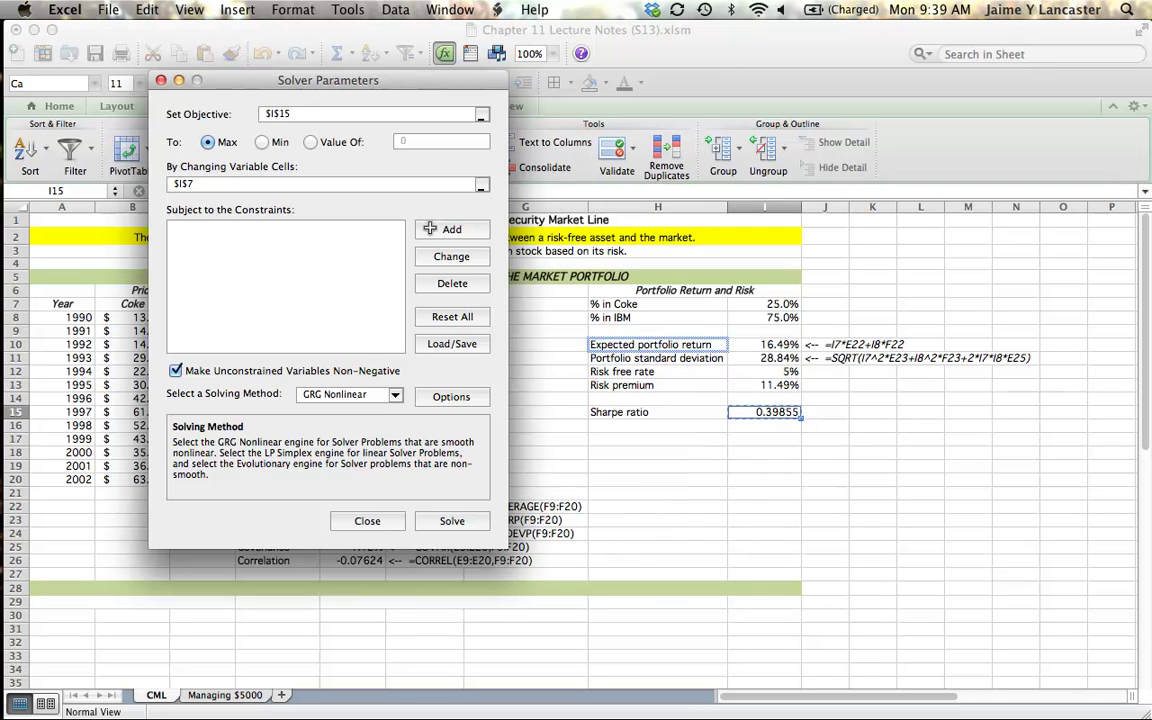
pyautogui.click(240, 183)
pyautogui.press('BackSpace')
pyautogui.press('BackSpace')
pyautogui.press('BackSpace')
pyautogui.press('BackSpace')
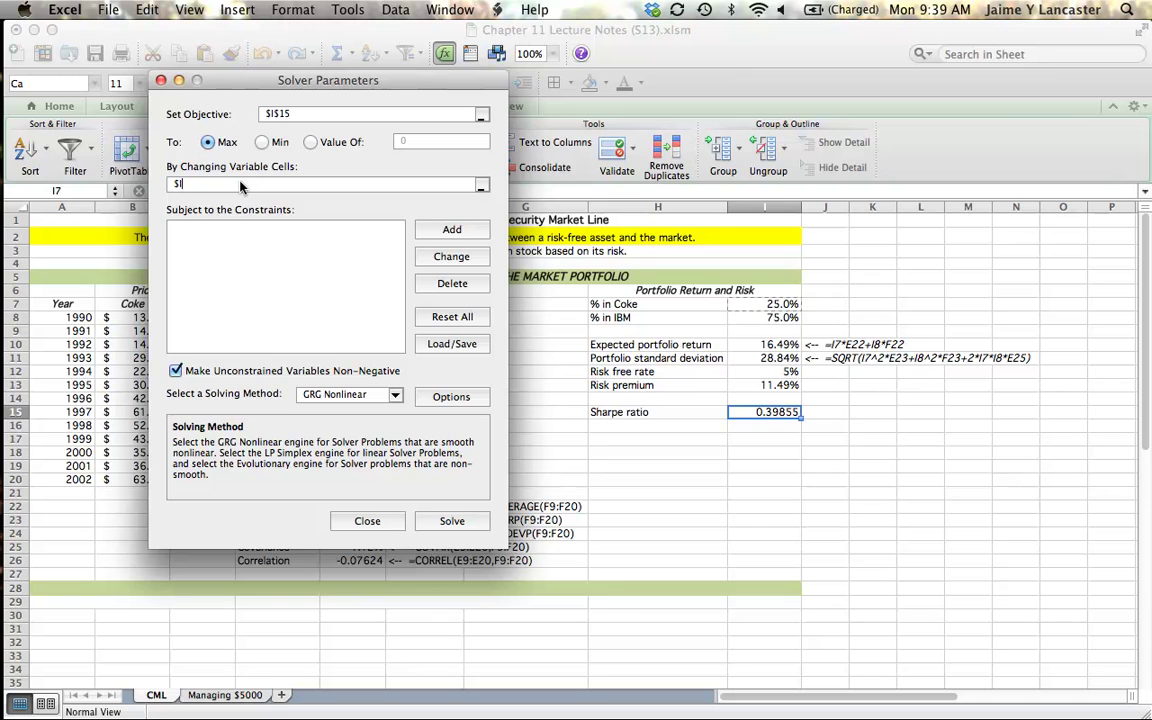
pyautogui.click(776, 305)
pyautogui.click(441, 522)
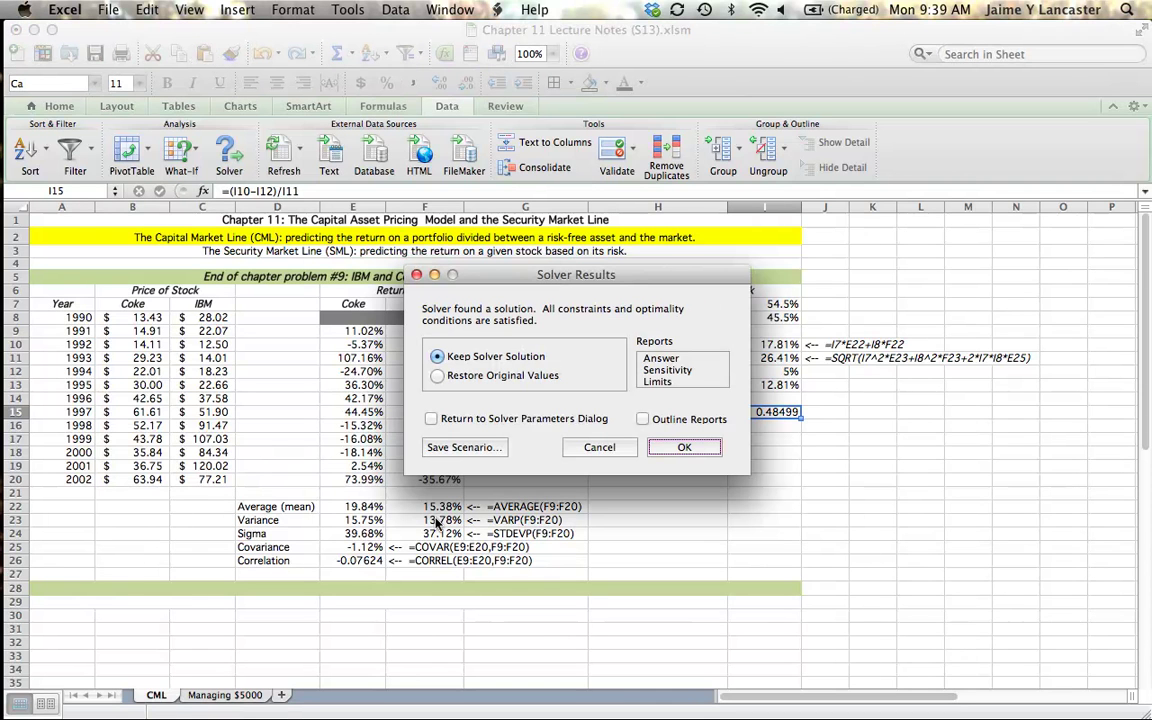
# Keep the Solver solution and fill the J11 formula label down through J13 for the rate and premium.
pyautogui.click(668, 447)
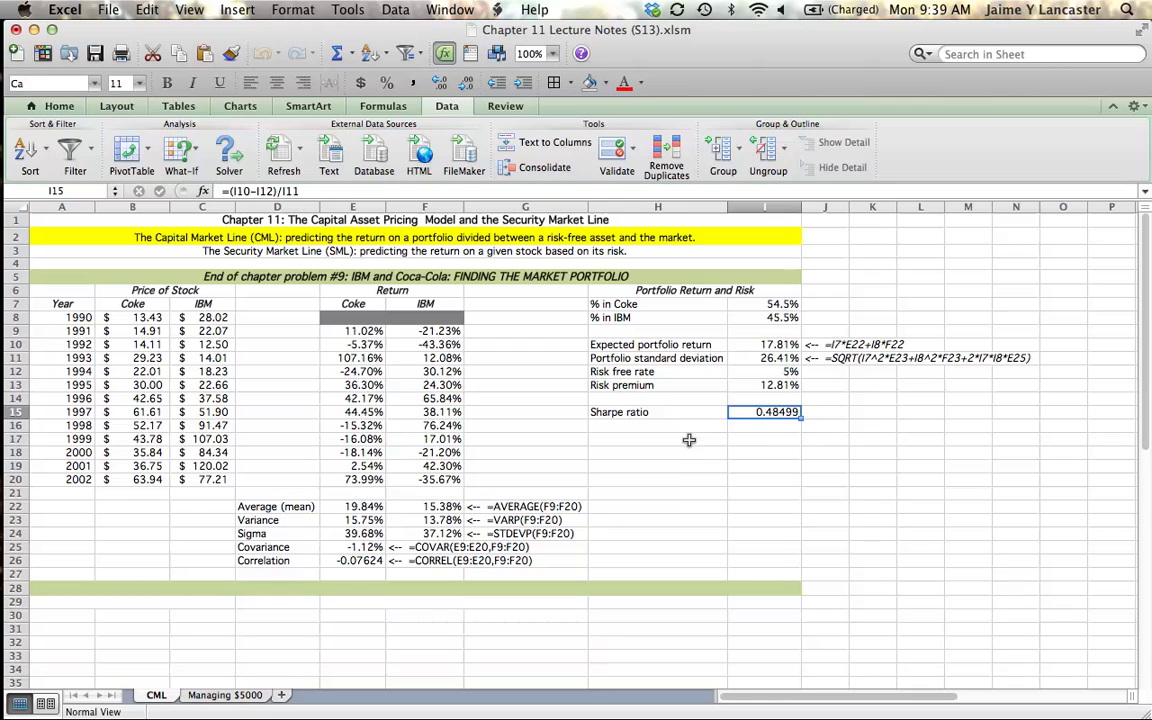
pyautogui.click(820, 531)
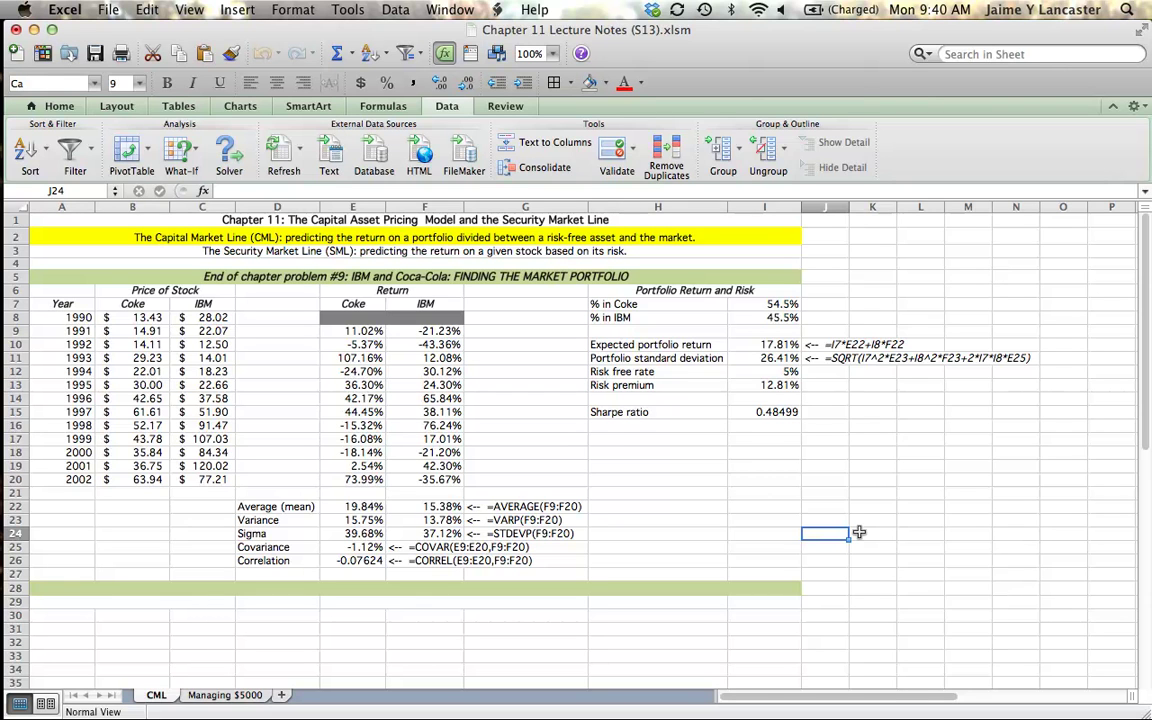
pyautogui.click(840, 358)
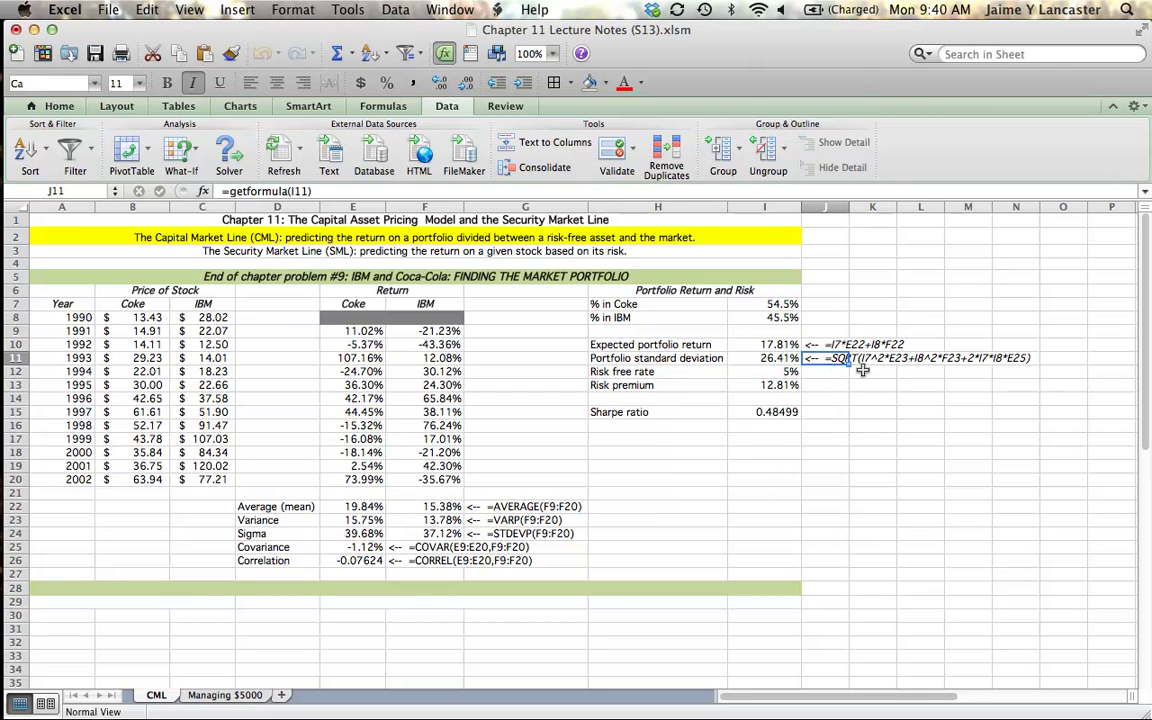
pyautogui.moveTo(849, 364); pyautogui.dragTo(847, 387)
pyautogui.click(911, 466)
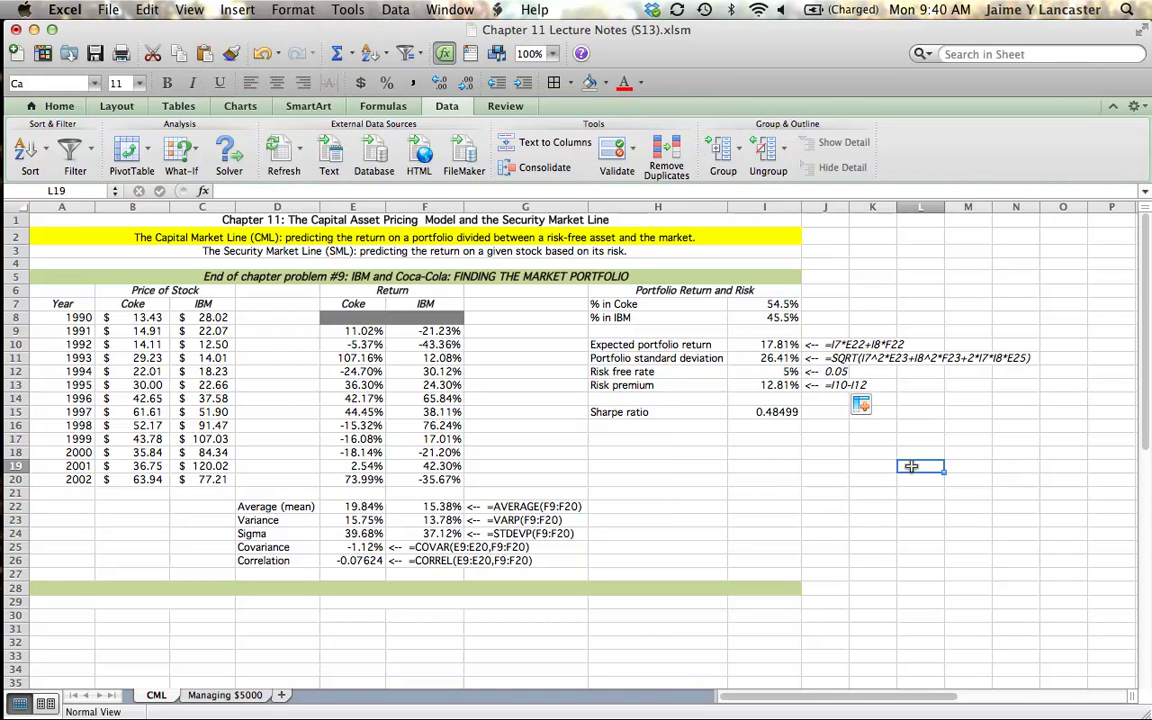